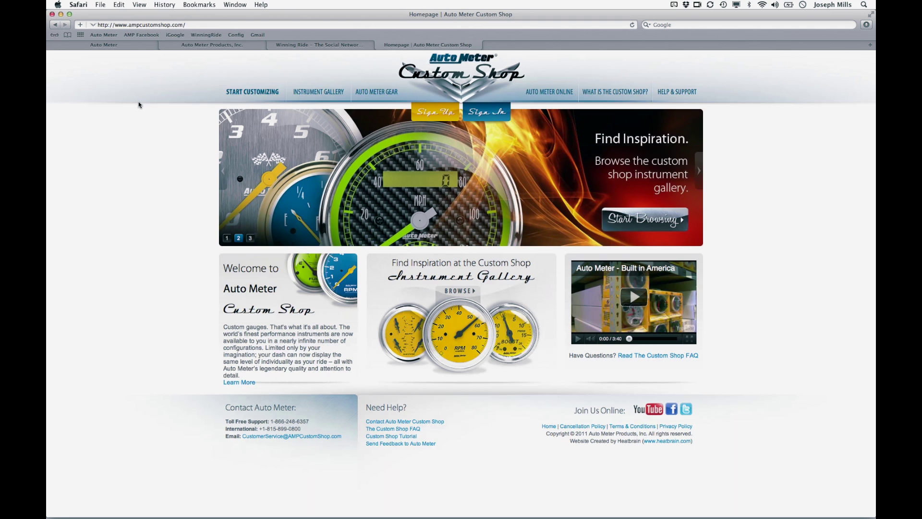
Begin creating a custom kit with 5 gauges and proceed to the gauge type selection.
mouse_move(246, 97)
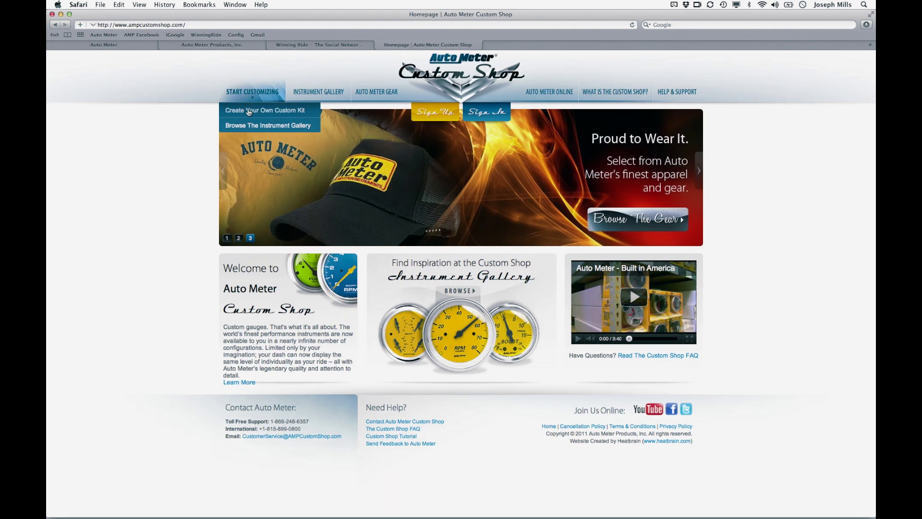
left_click(248, 111)
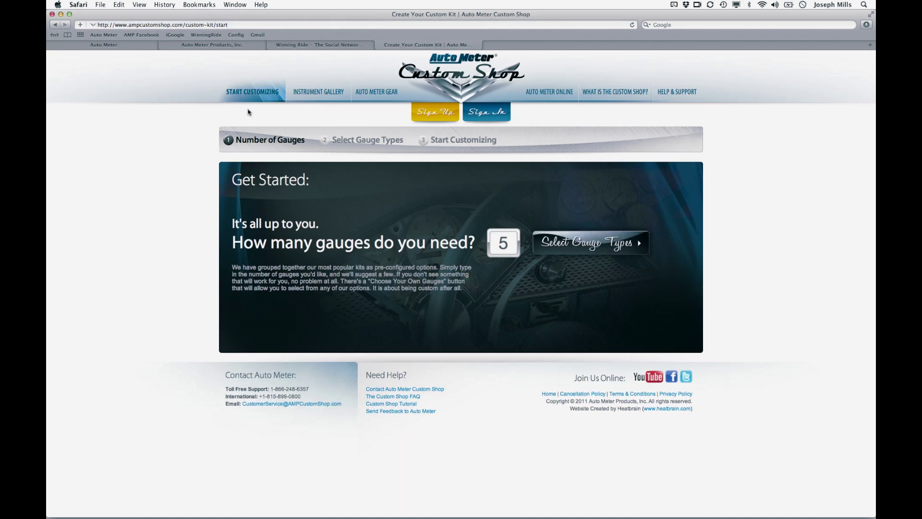
left_click(509, 243)
type("99")
key("BackSpace")
key("BackSpace")
type("5")
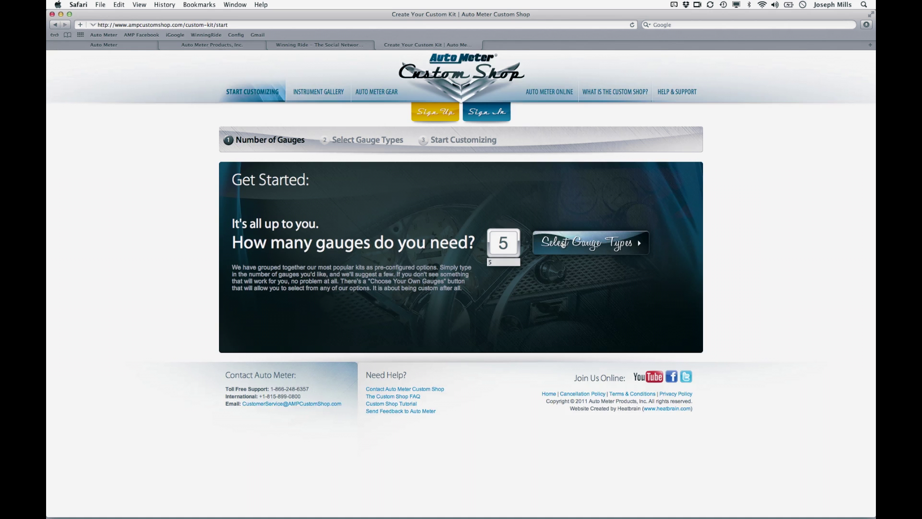
left_click(563, 244)
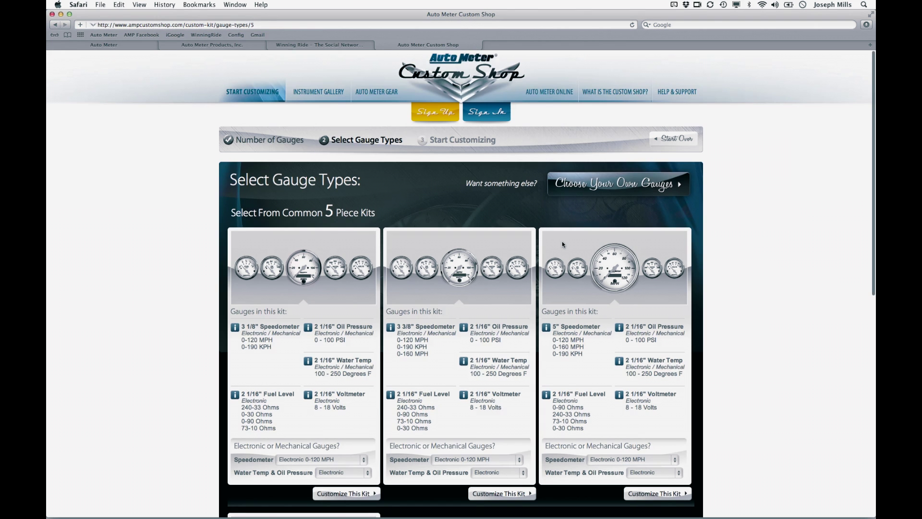
Open the option to choose individual gauges and set the first one to a 2 1/16" Oil Pressure Electronic gauge.
scroll(561, 241, "down", 5)
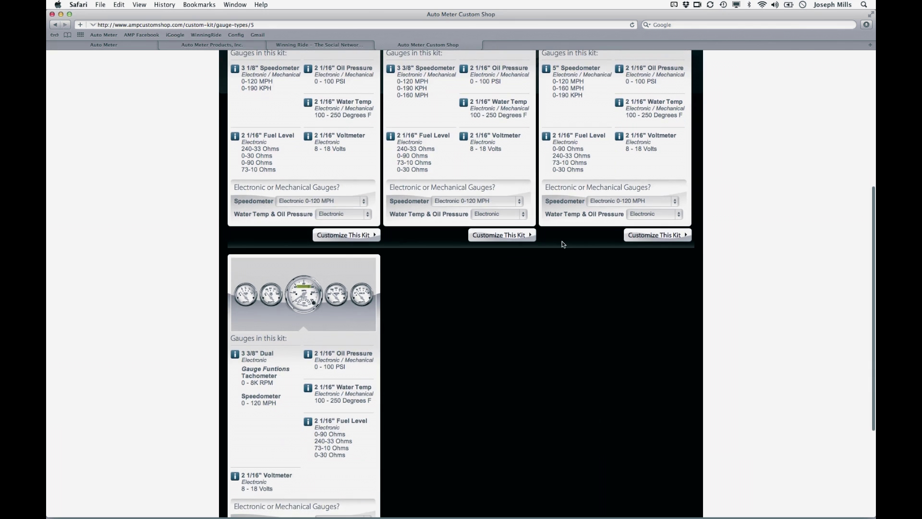
scroll(562, 244, "down", 3)
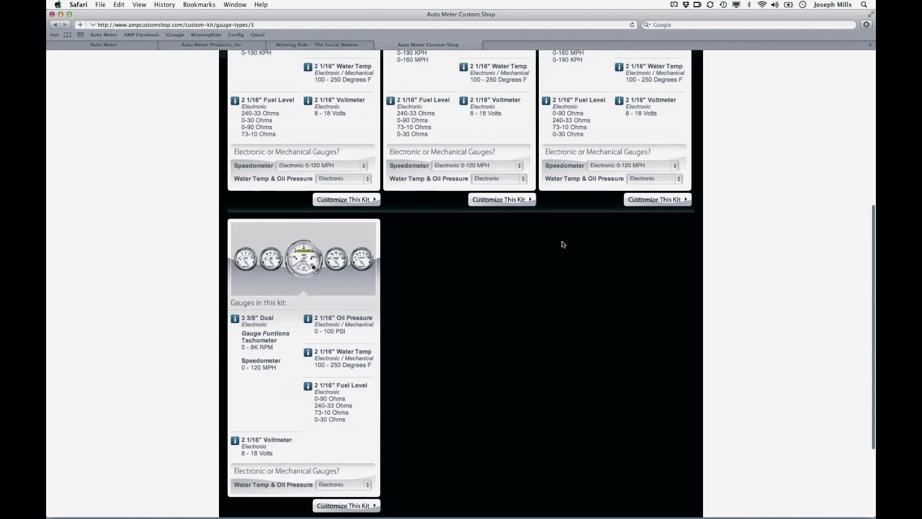
scroll(562, 244, "up", 7)
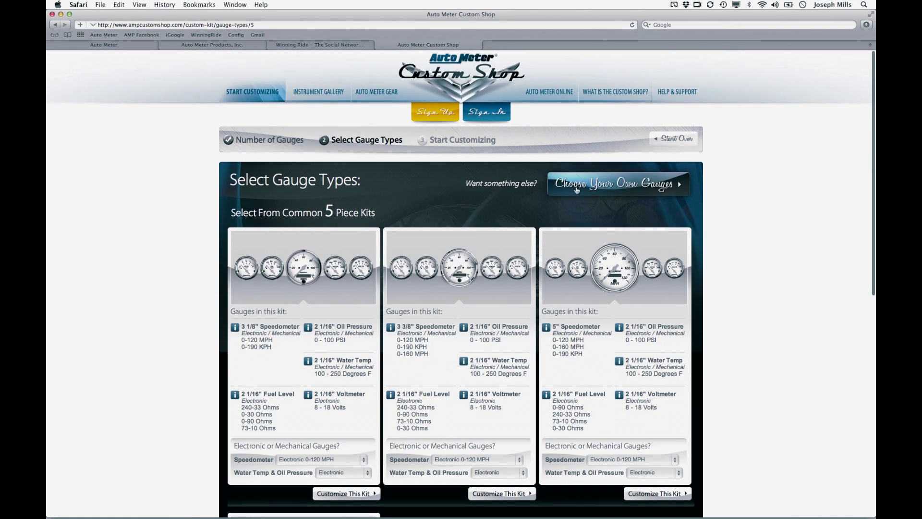
left_click(606, 187)
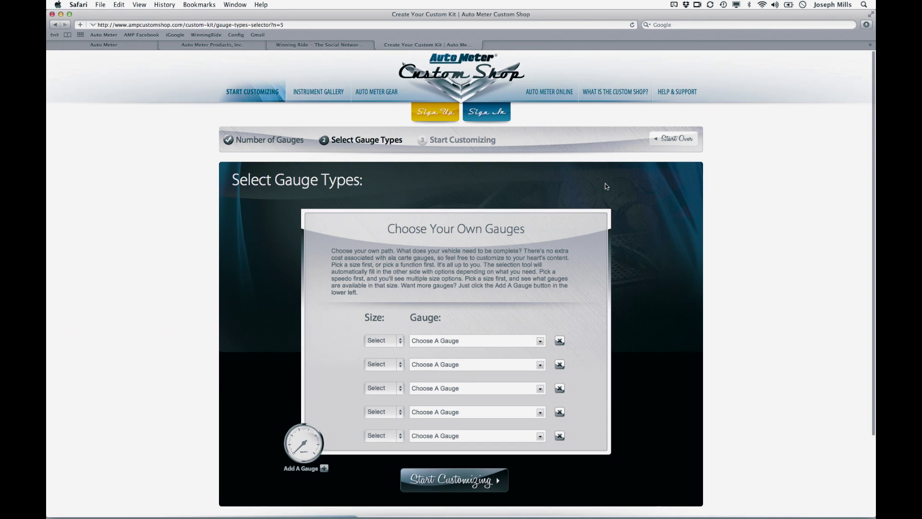
scroll(606, 187, "down", 3)
left_click(541, 248)
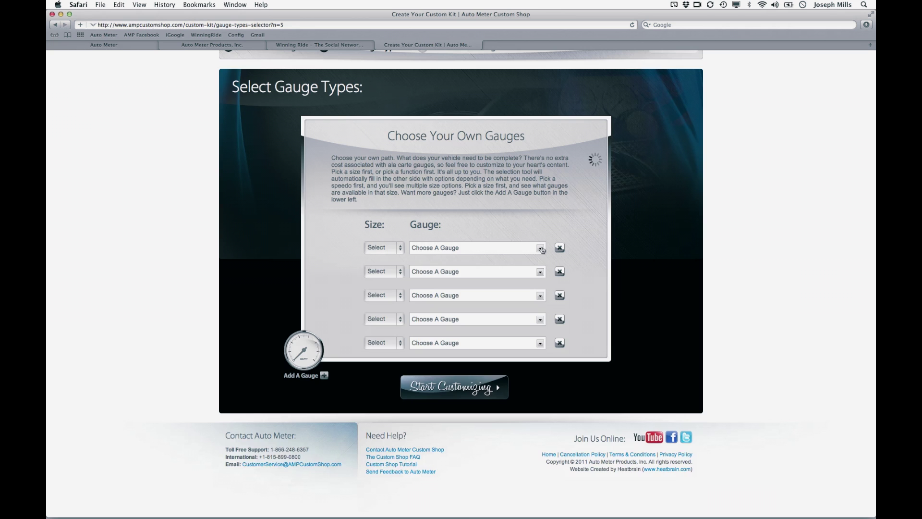
scroll(500, 282, "down", 5)
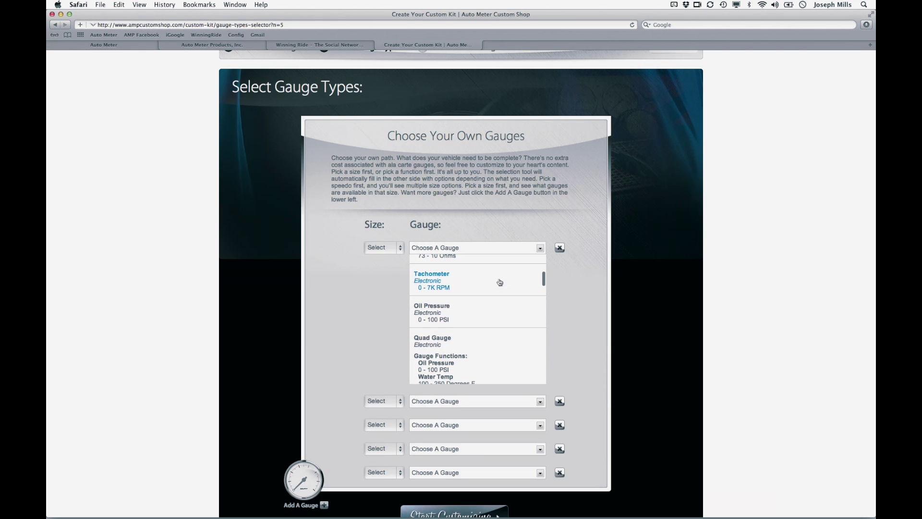
left_click(443, 320)
left_click(400, 251)
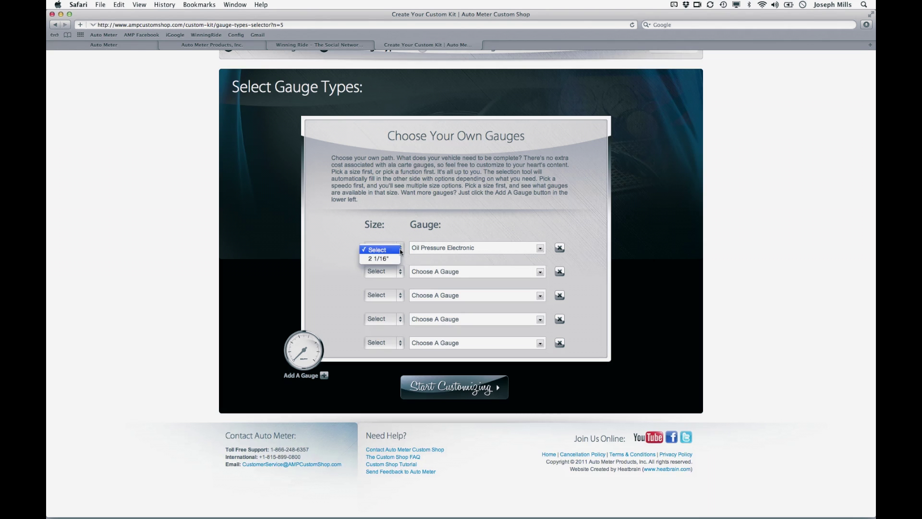
left_click(390, 256)
Set the second gauge to size 3 3/8" and the electronic dual gauge combining Water Temp and Voltmeter.
left_click(399, 272)
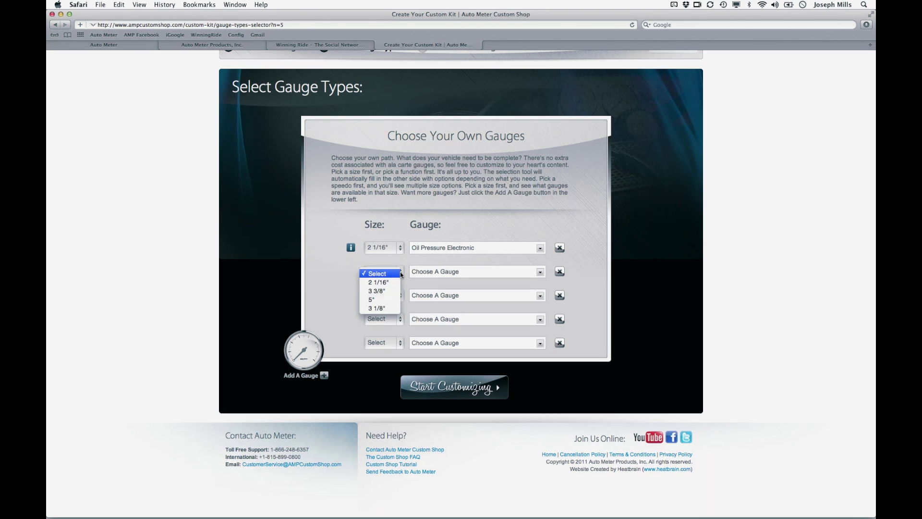
left_click(389, 291)
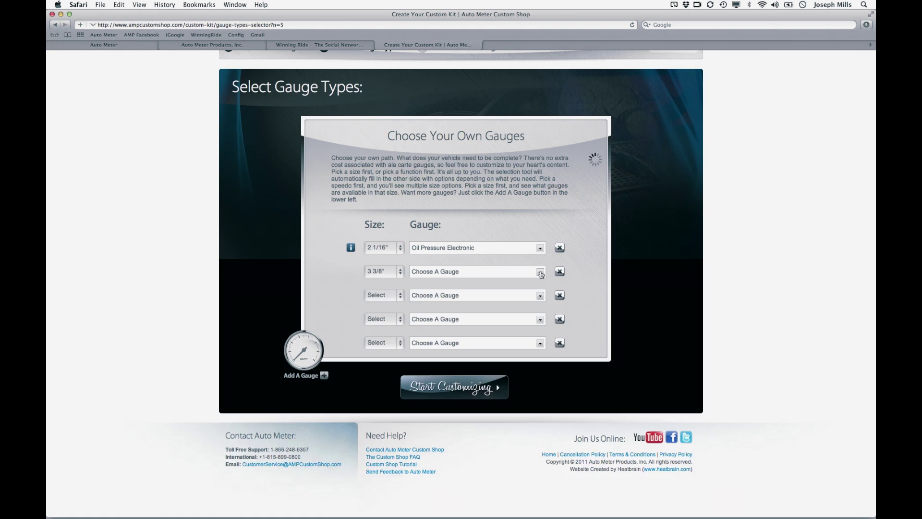
left_click(540, 271)
scroll(499, 316, "down", 8)
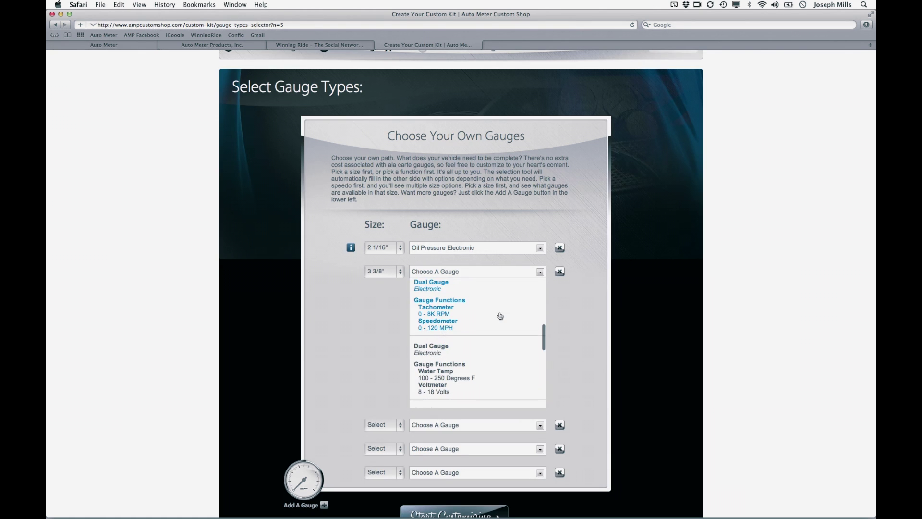
left_click(443, 368)
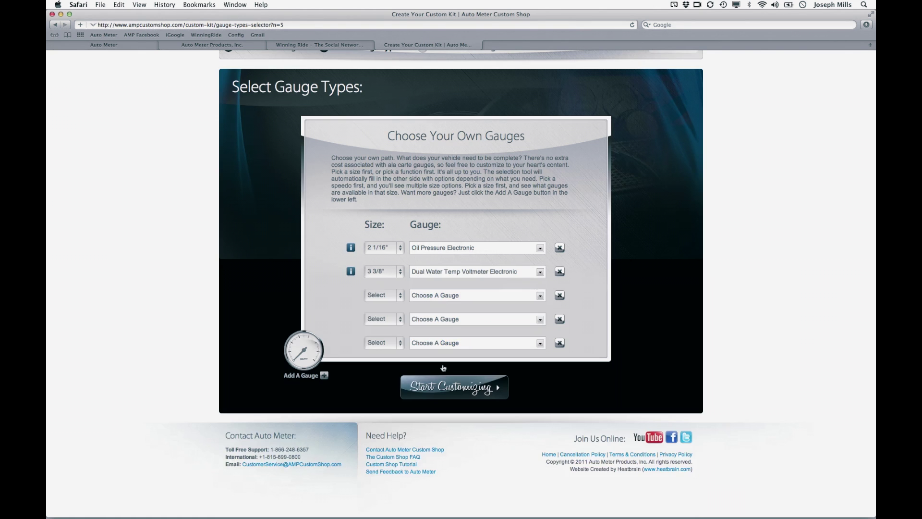
Add a sixth gauge row, remove it again, and return to the common 5-piece kits.
left_click(324, 375)
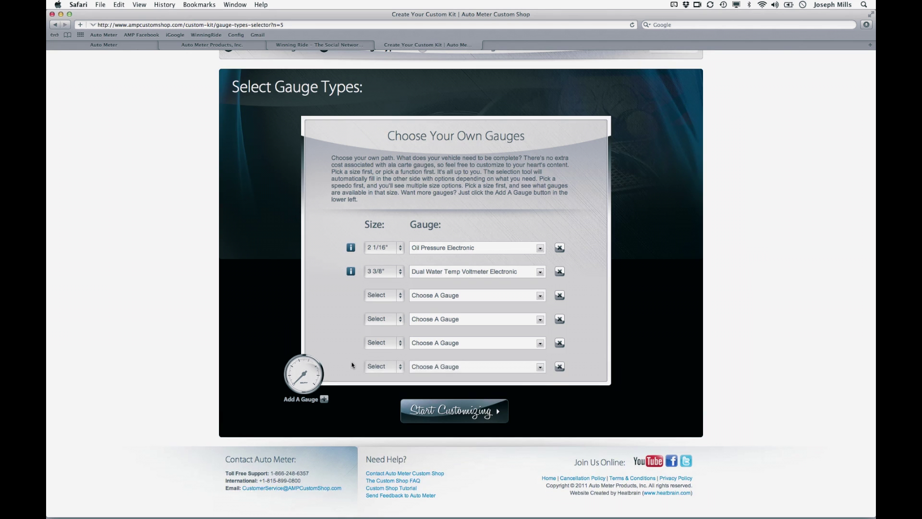
left_click(560, 368)
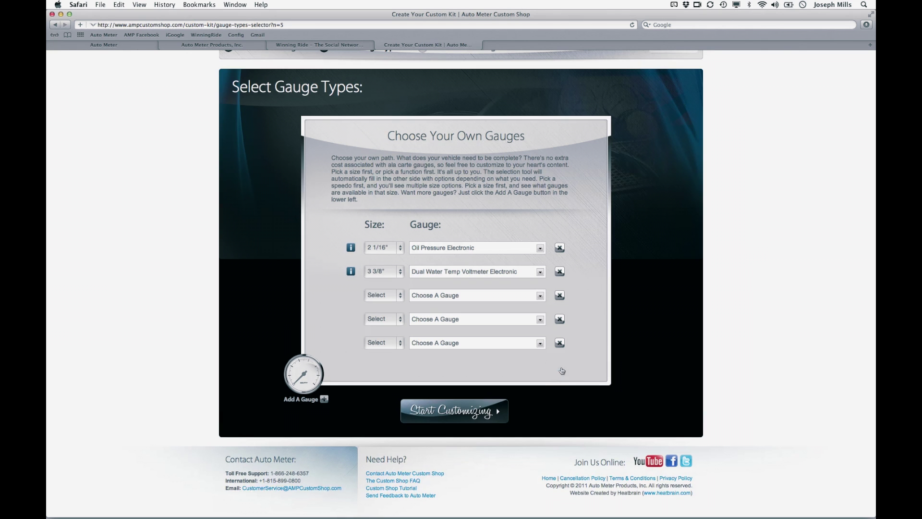
left_click(561, 370)
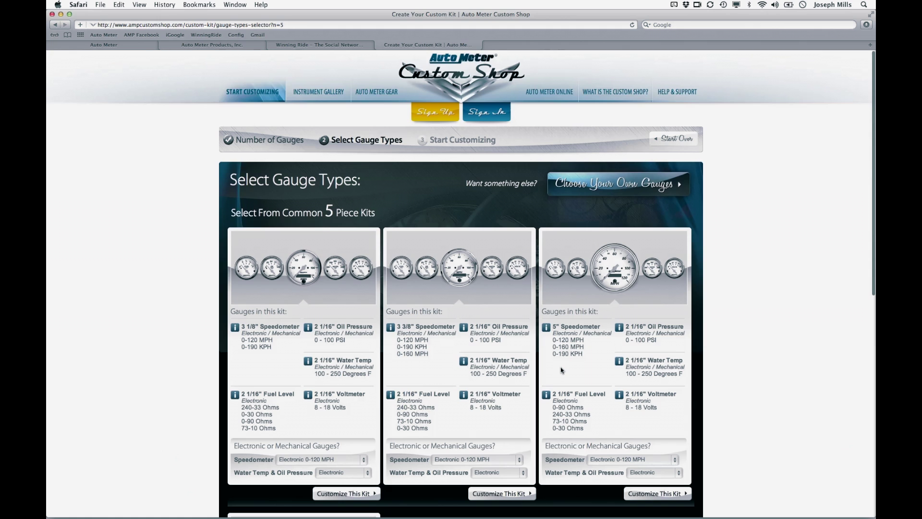
Choose the kit with the 3 3/8" speedometer, using an Electronic 0-120 MPH speedometer and Mechanical water temp and oil pressure gauges.
scroll(475, 319, "down", 3)
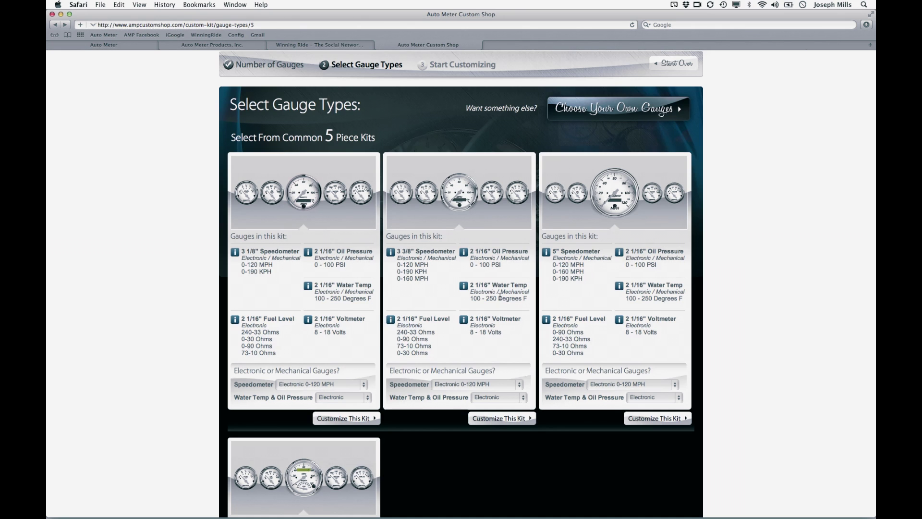
left_click(520, 385)
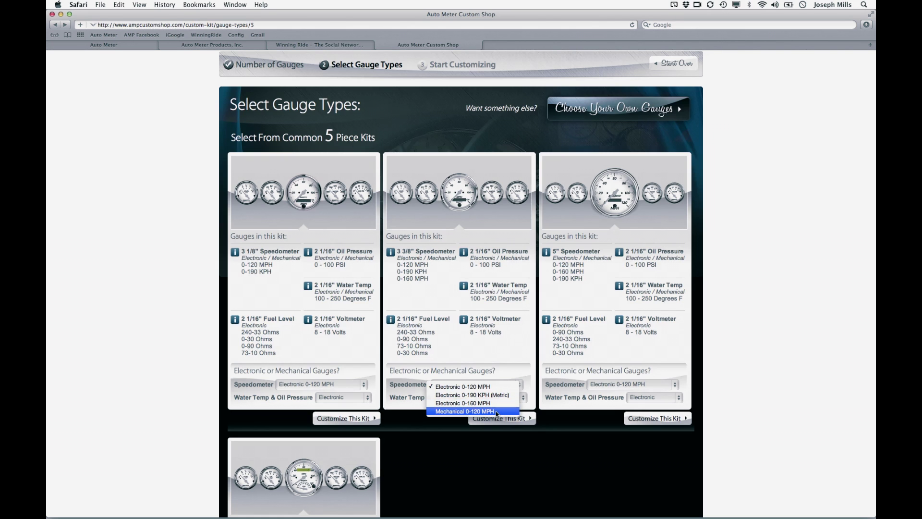
left_click(488, 387)
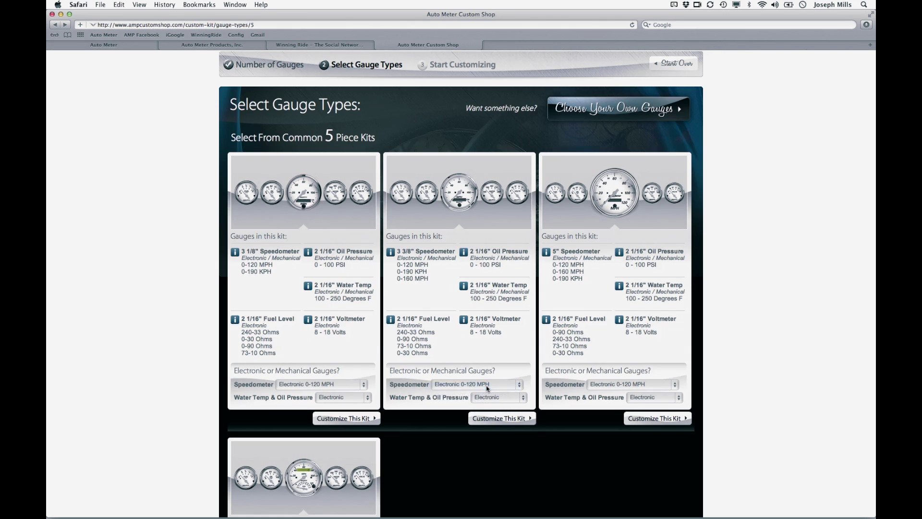
left_click(522, 399)
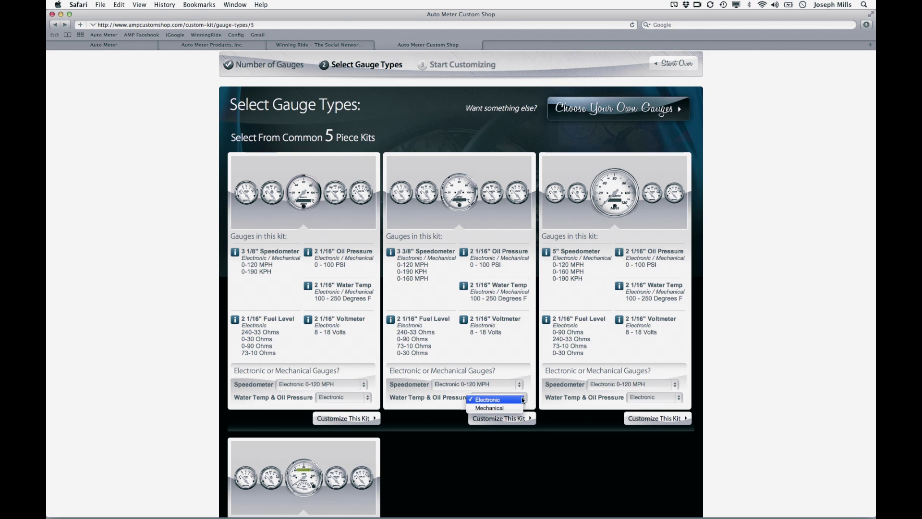
left_click(505, 407)
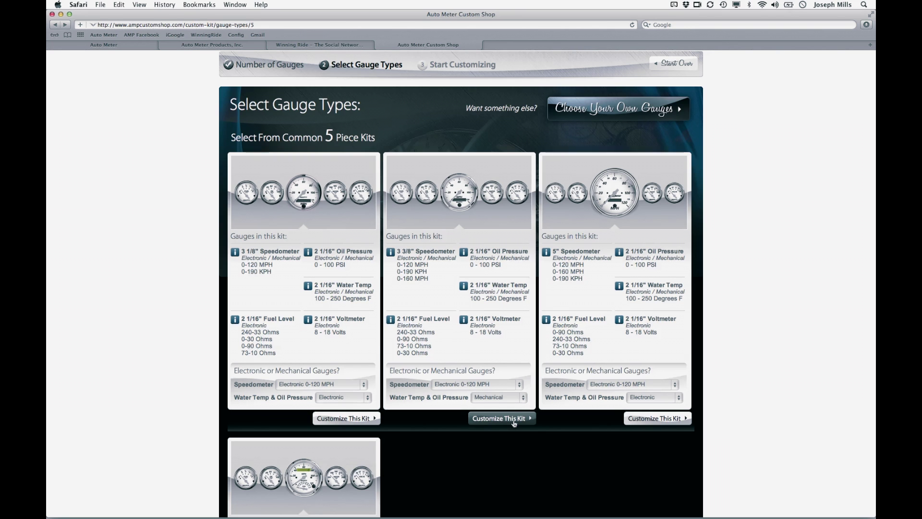
left_click(513, 423)
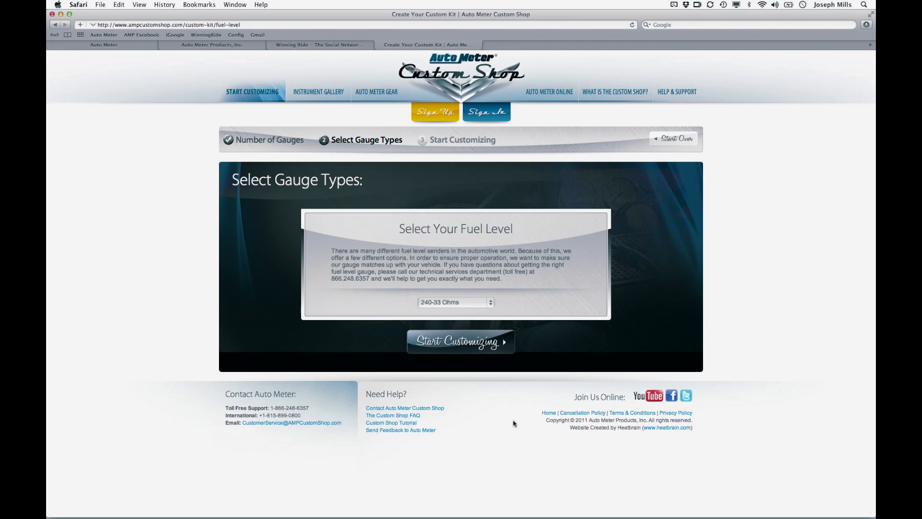
Set the fuel level sender to 0-90 Ohms and start customizing the kit.
left_click(491, 303)
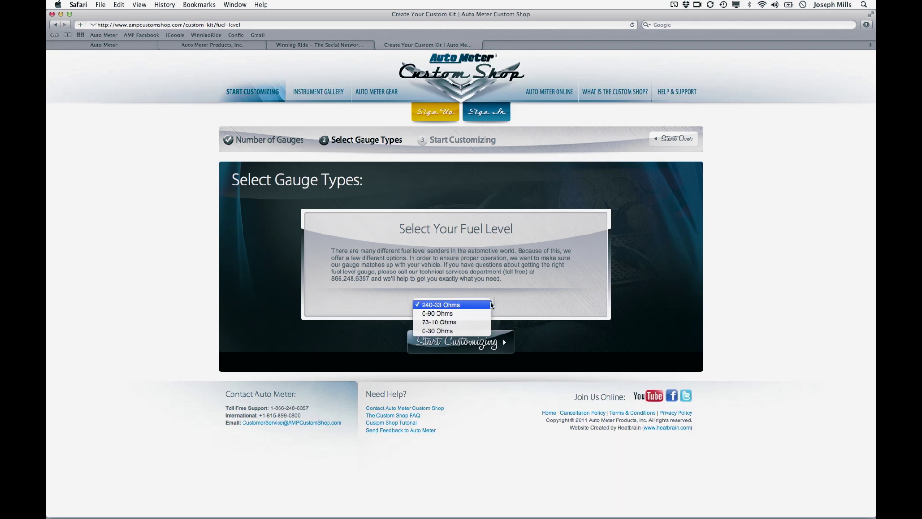
left_click(456, 316)
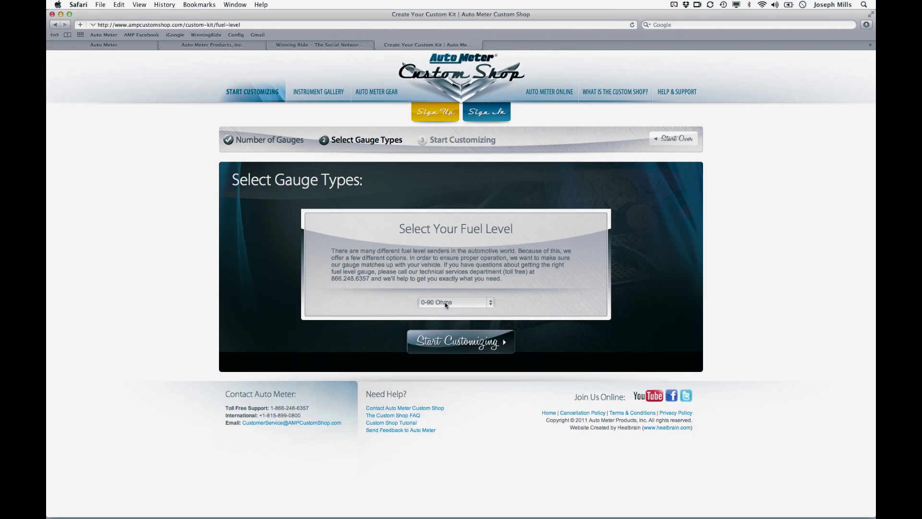
left_click(470, 346)
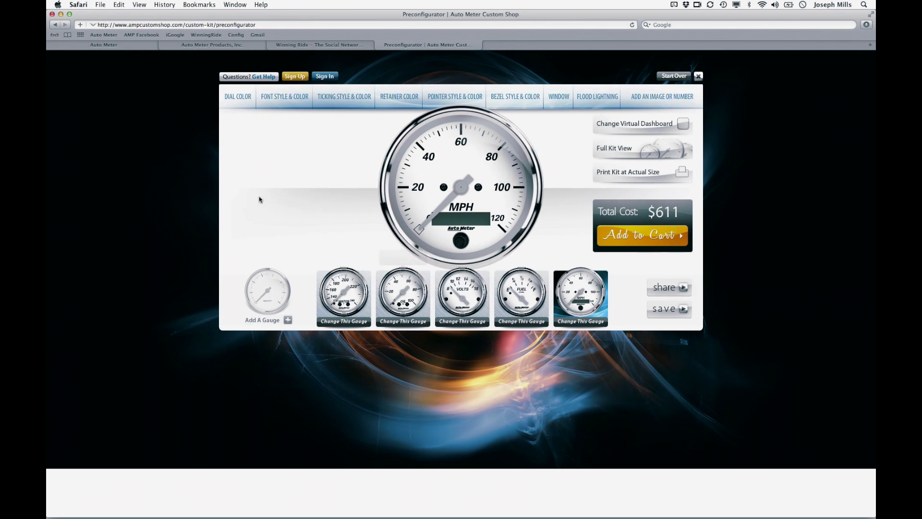
Look through the font, pointer, window and flood lighting customization options.
left_click(286, 98)
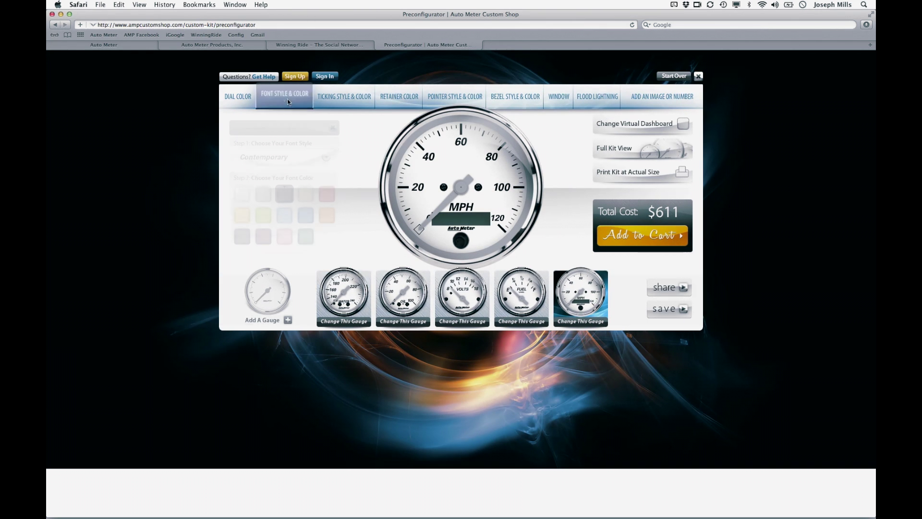
left_click(474, 93)
left_click(564, 97)
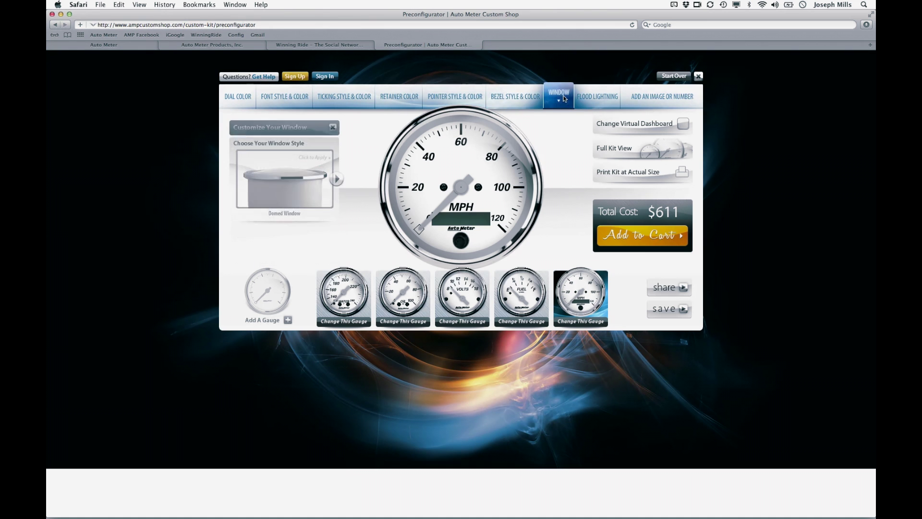
left_click(596, 98)
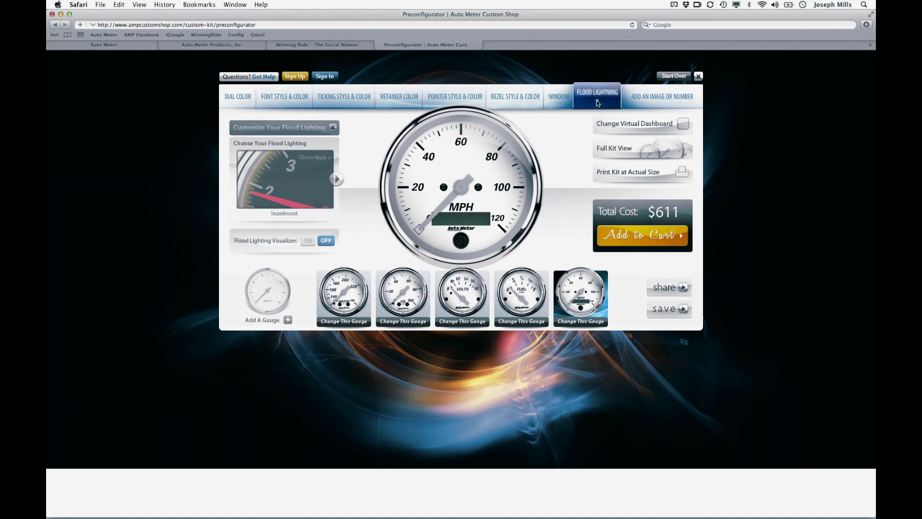
Try several dial colors on the gauges, including light blue, orange, purple and lime green.
left_click(245, 97)
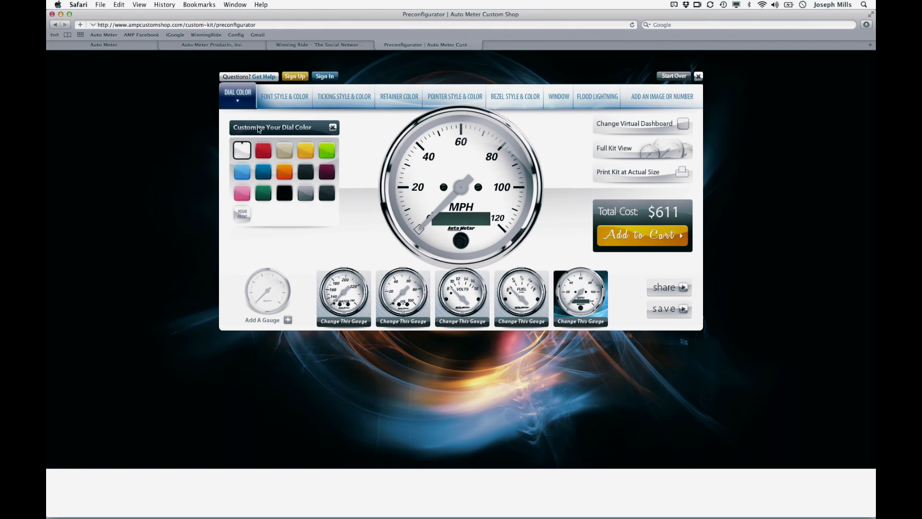
left_click(245, 173)
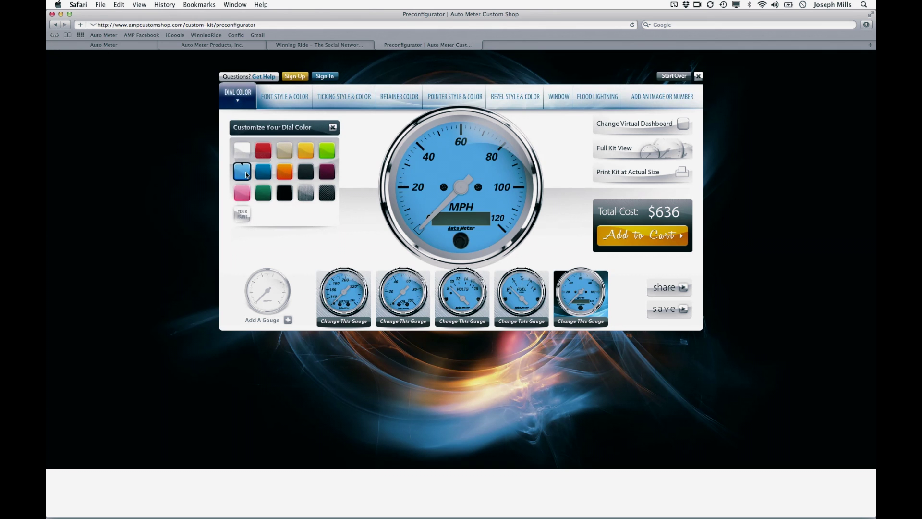
left_click(284, 171)
left_click(307, 173)
left_click(327, 172)
left_click(327, 151)
Set the gauges' font color to White and the dial color to Carbon Fiber.
left_click(285, 96)
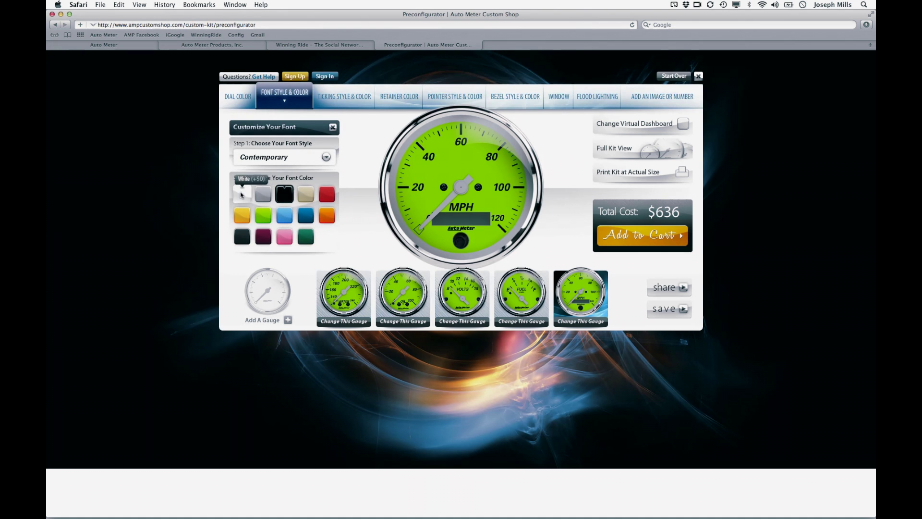
left_click(242, 194)
left_click(240, 96)
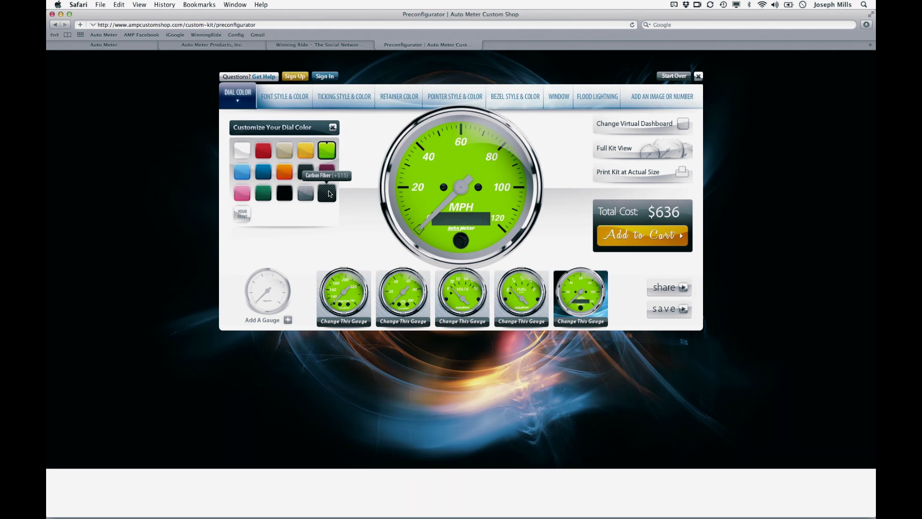
left_click(326, 196)
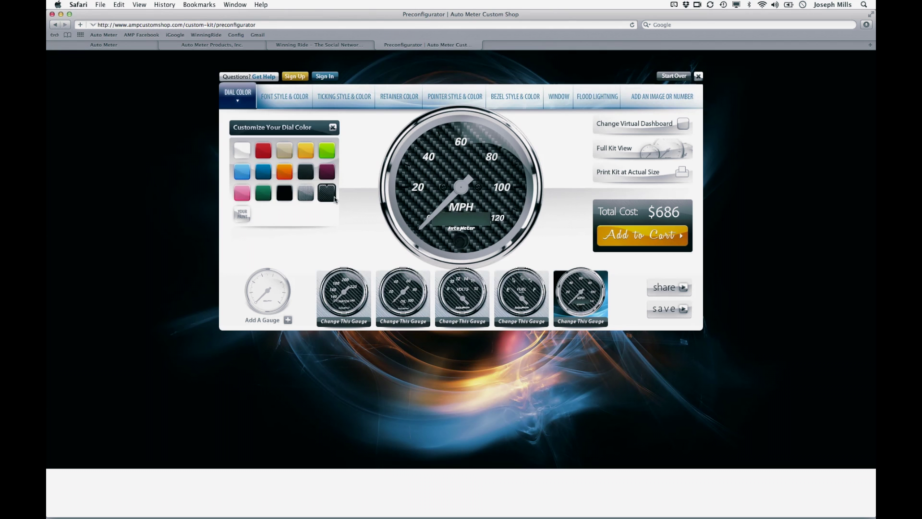
Set the gauges' dial color to light blue and the font style to Antique.
left_click(242, 175)
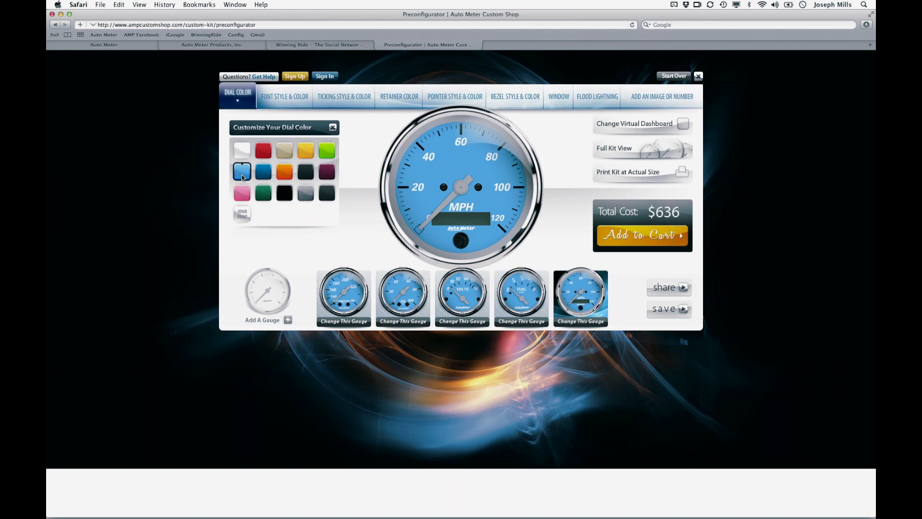
left_click(297, 102)
left_click(326, 157)
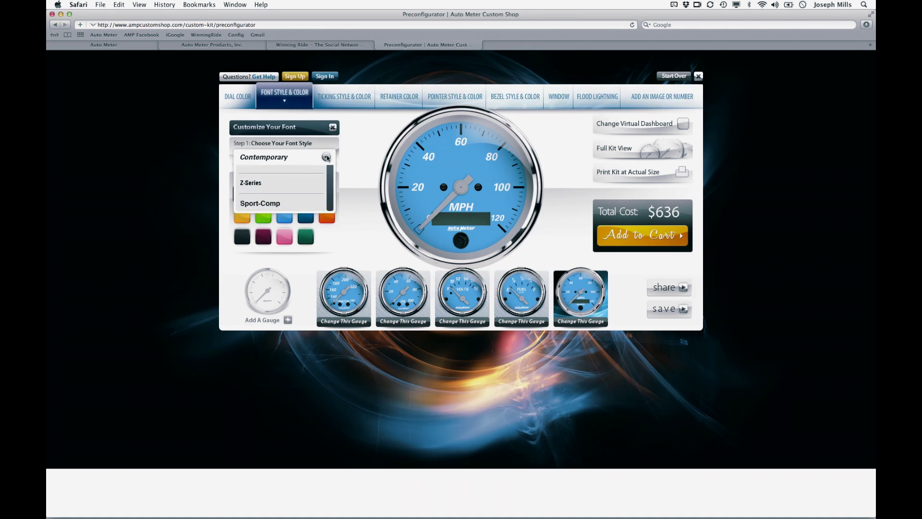
scroll(330, 193, "down", 1)
scroll(329, 193, "down", 5)
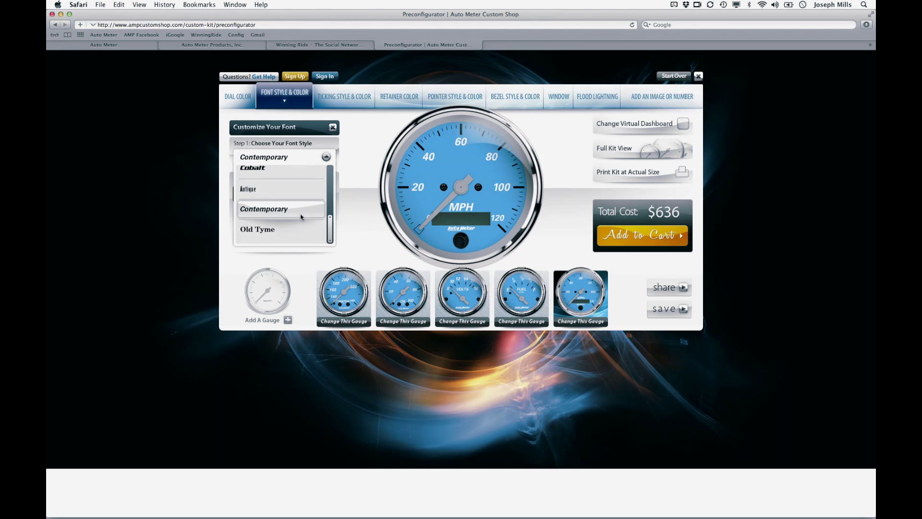
left_click(254, 189)
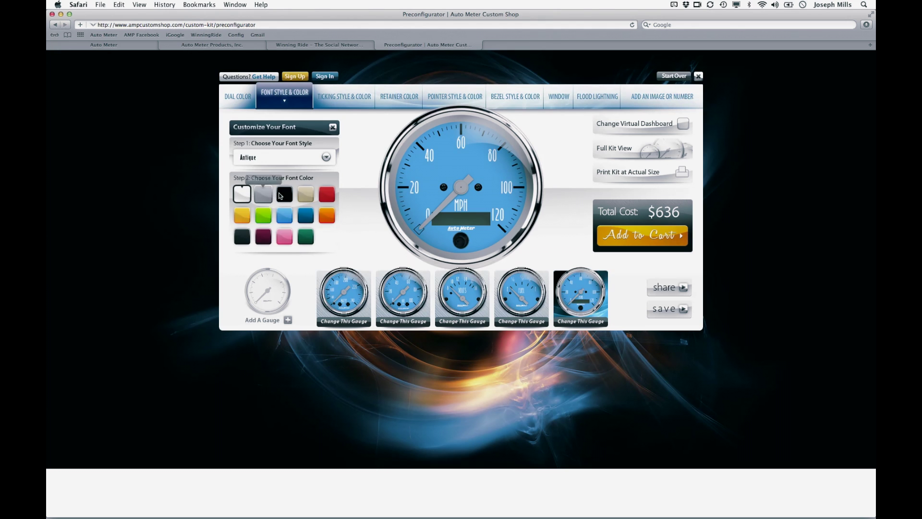
Try yellow and red font colors on the gauges and return to white.
left_click(243, 215)
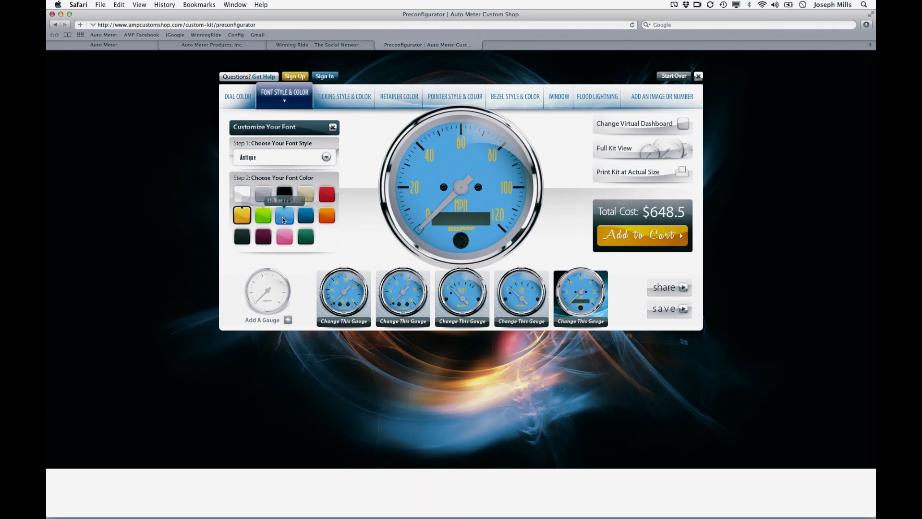
left_click(306, 216)
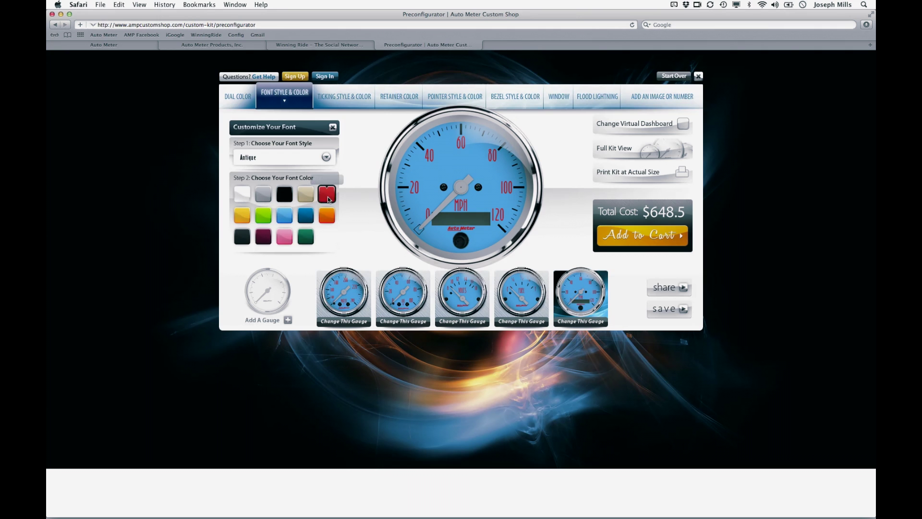
left_click(243, 194)
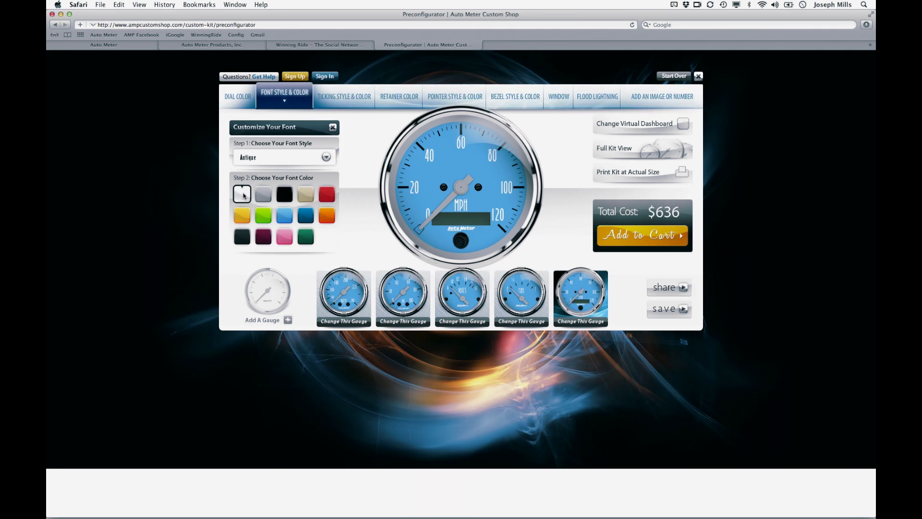
Set the ticking style to Diamond in yellow and check the look on the individual gauges in the kit.
left_click(355, 98)
left_click(326, 157)
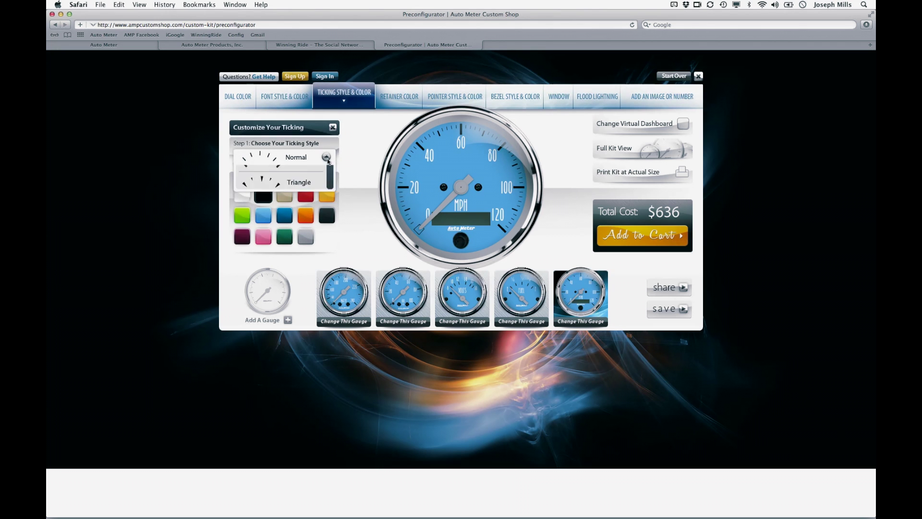
left_click_drag(331, 176, 330, 228)
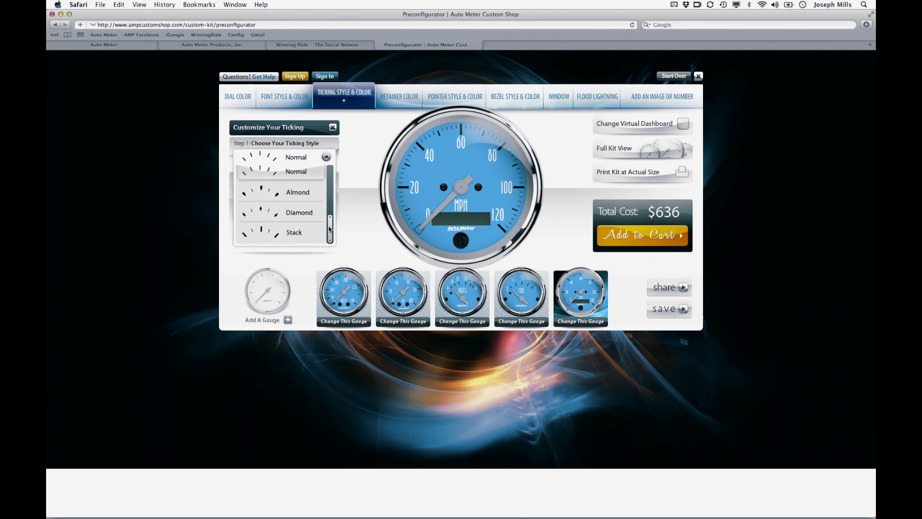
left_click(284, 216)
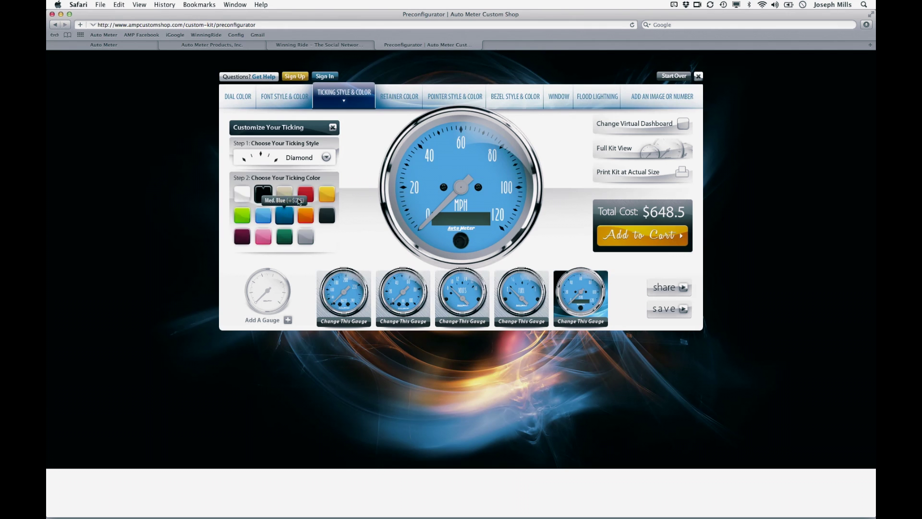
left_click(329, 194)
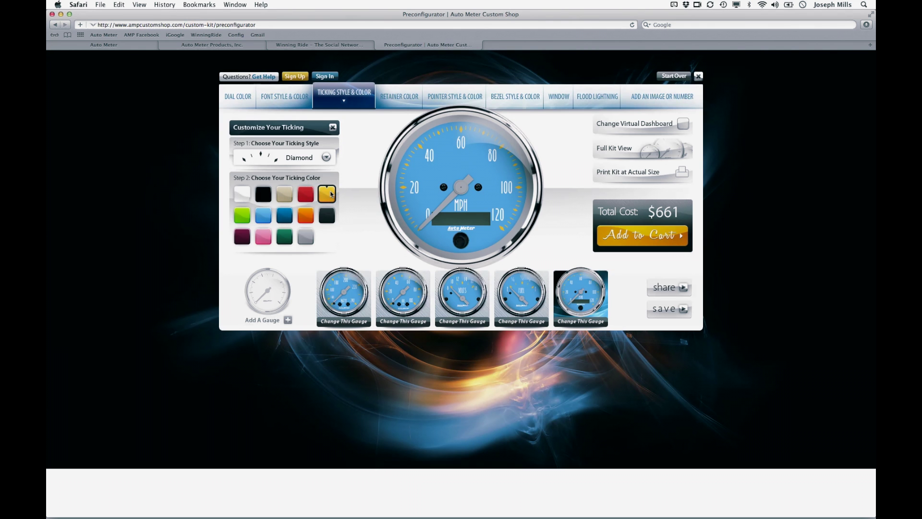
left_click(522, 290)
left_click(468, 283)
left_click(387, 279)
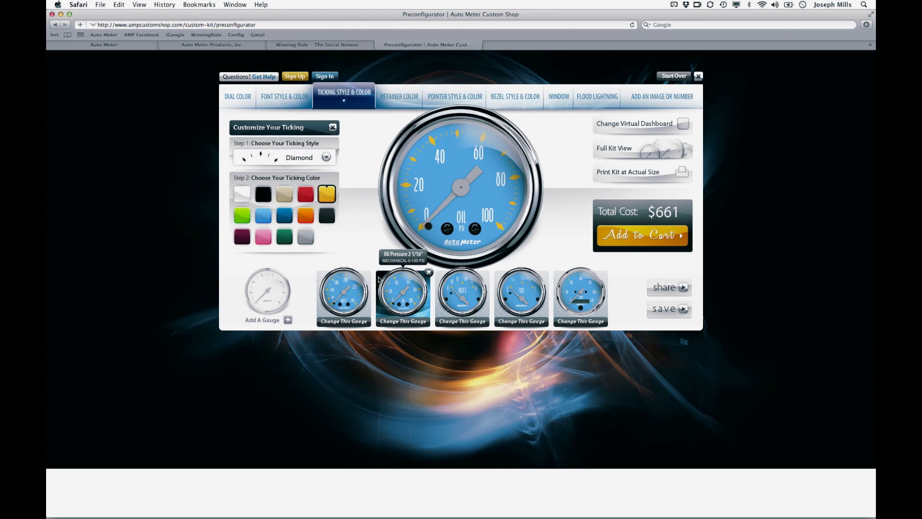
left_click(356, 283)
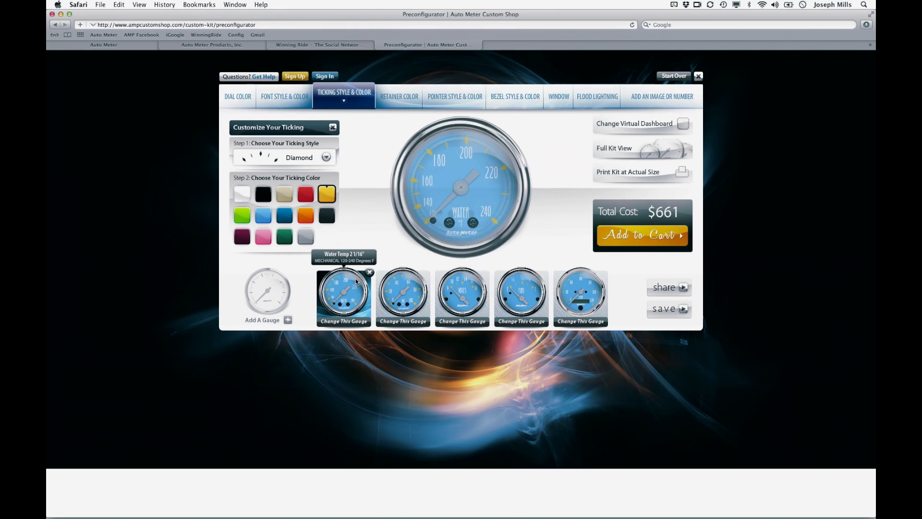
left_click(598, 299)
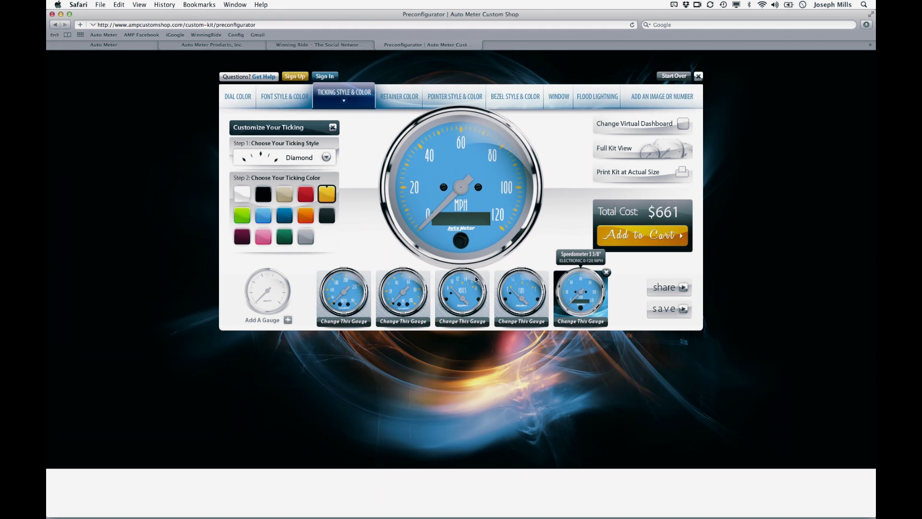
Change the ticking style to Stack ST230 and check it on the oil pressure, volts, fuel and speedometer gauges.
left_click(326, 157)
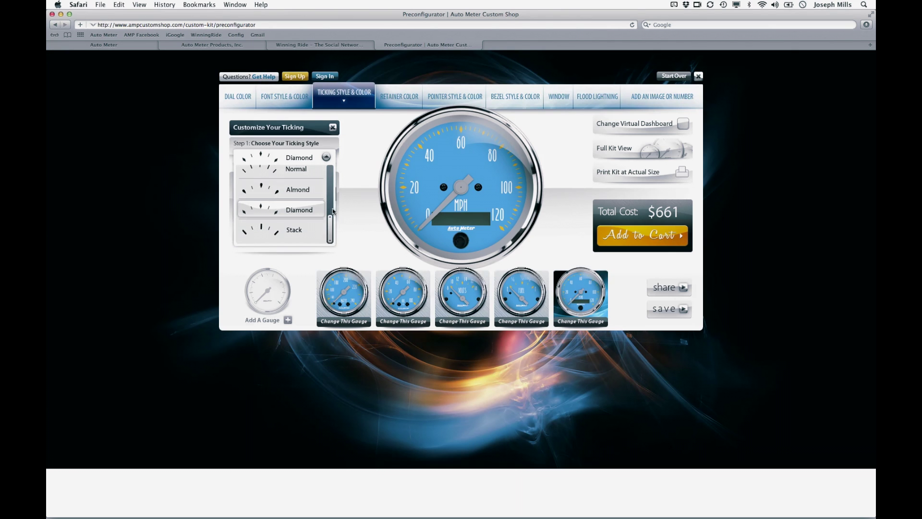
left_click_drag(330, 224, 329, 178)
left_click(299, 205)
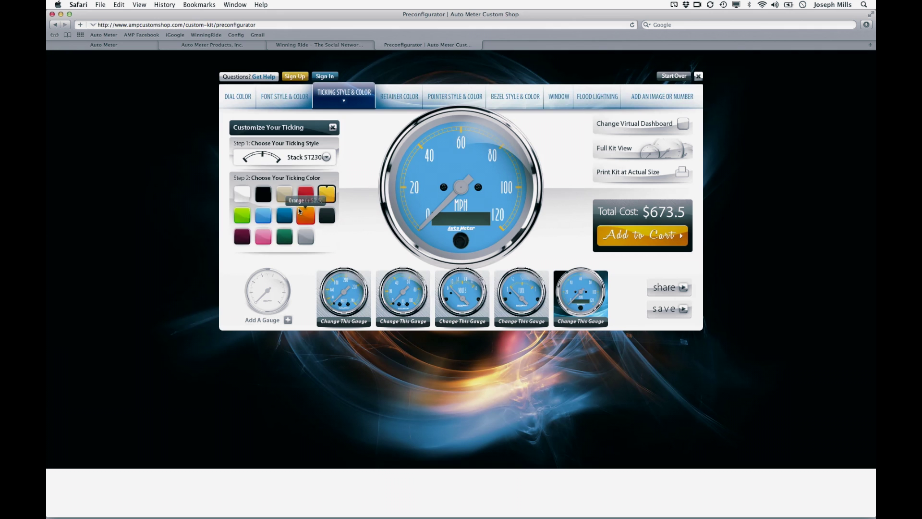
left_click(403, 293)
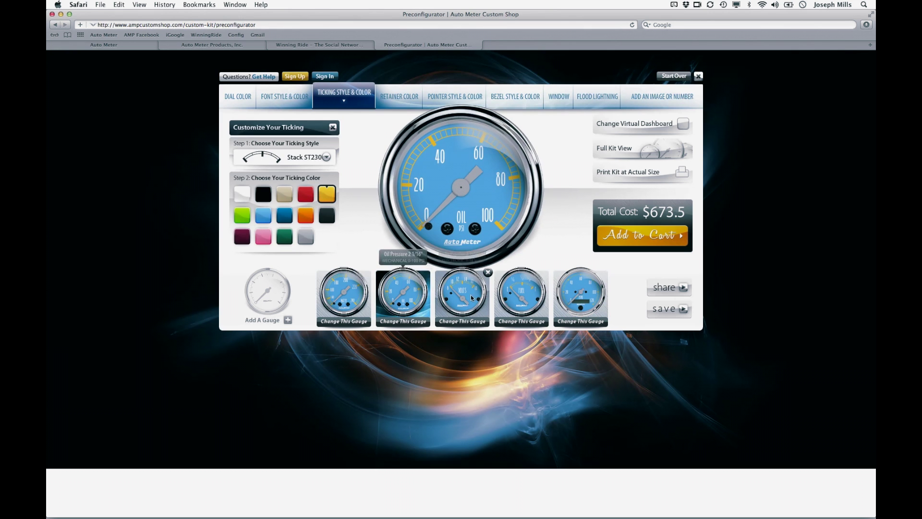
left_click(462, 299)
left_click(521, 294)
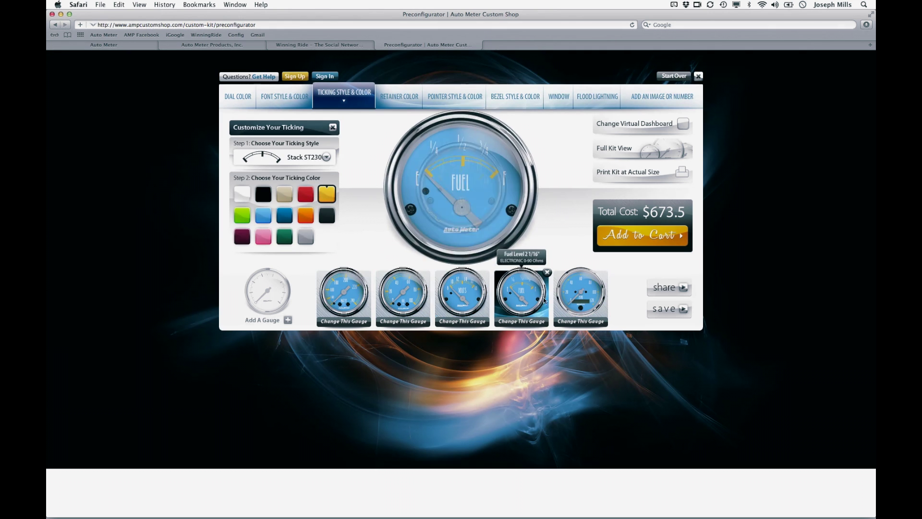
left_click(579, 303)
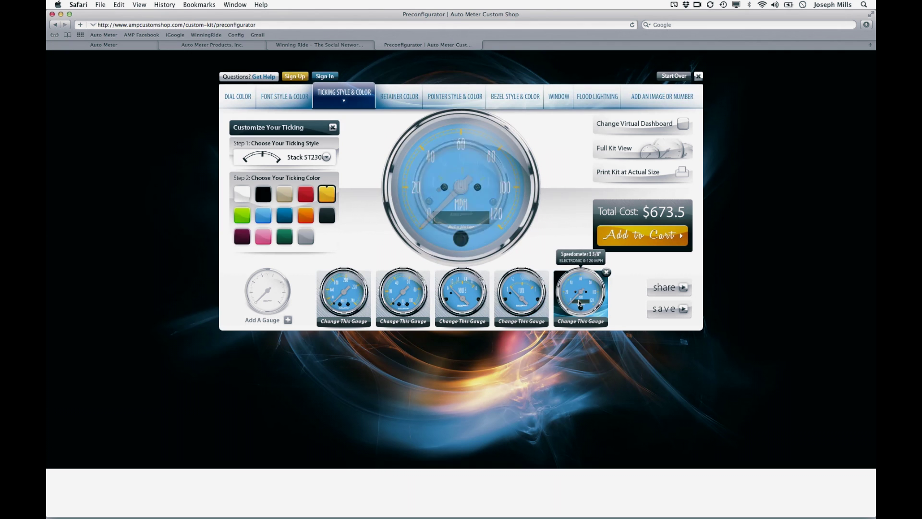
Try a medium blue retainer color and set the gauges' retainer color to white.
left_click(405, 98)
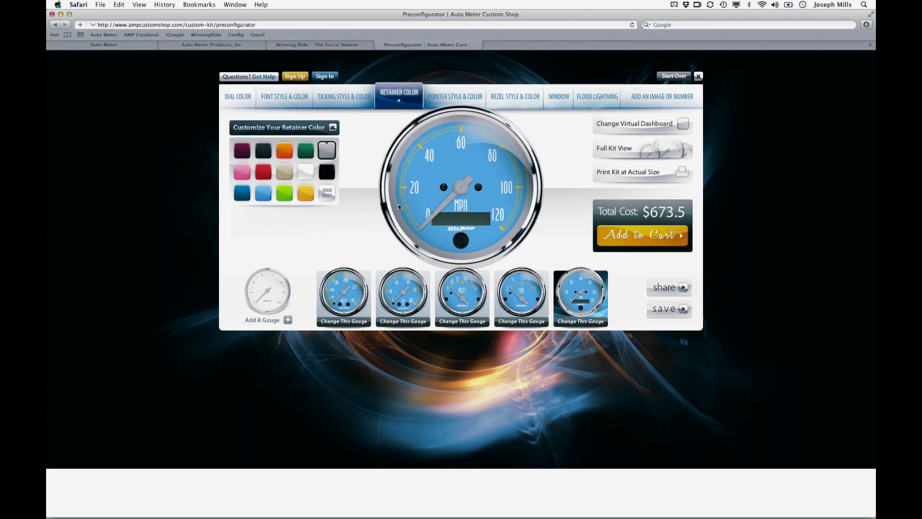
left_click(264, 172)
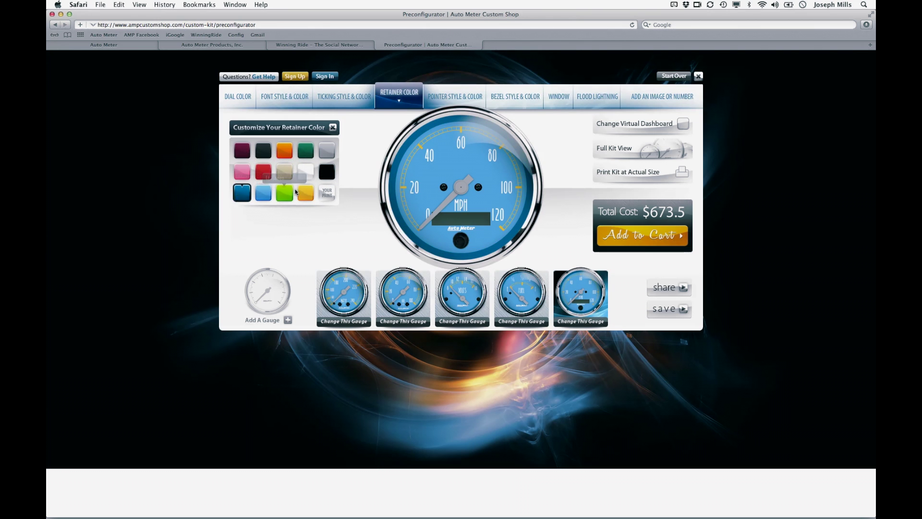
left_click(285, 194)
left_click(306, 173)
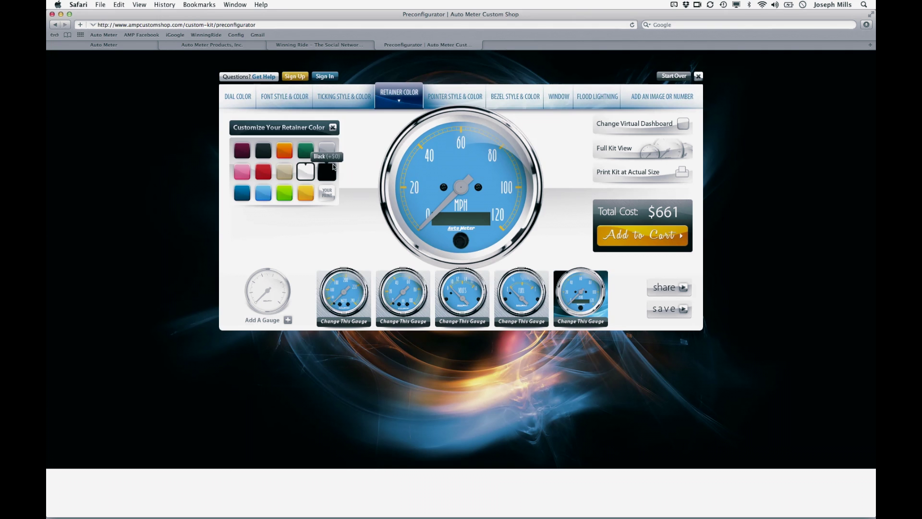
Set the pointer color to white and the hub/tail color to yellow.
left_click(449, 96)
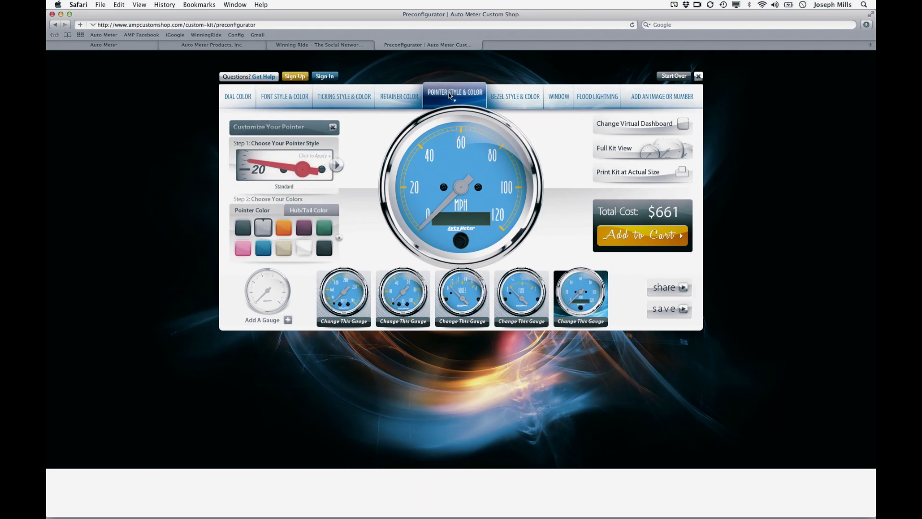
left_click(302, 249)
left_click(321, 211)
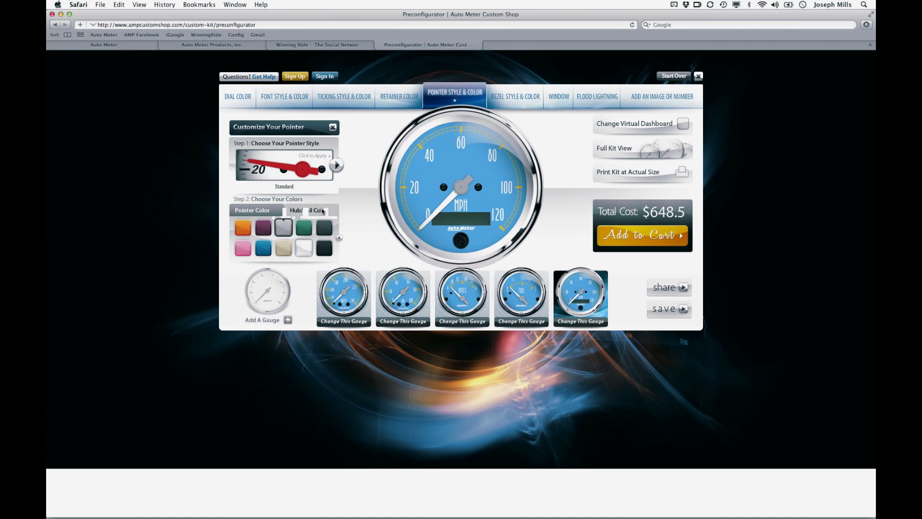
left_click(309, 233)
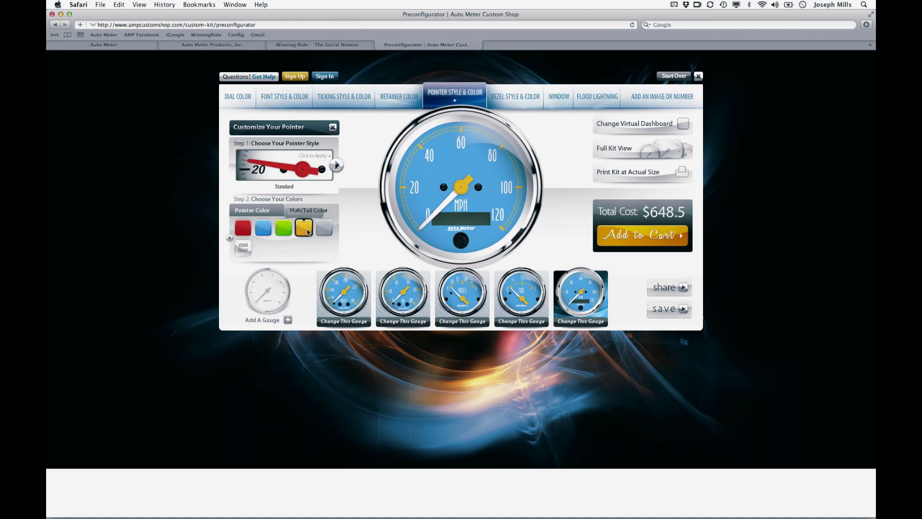
Apply the Old Tyme pointer style and check it on the oil pressure, volts and speedometer gauges.
left_click(336, 165)
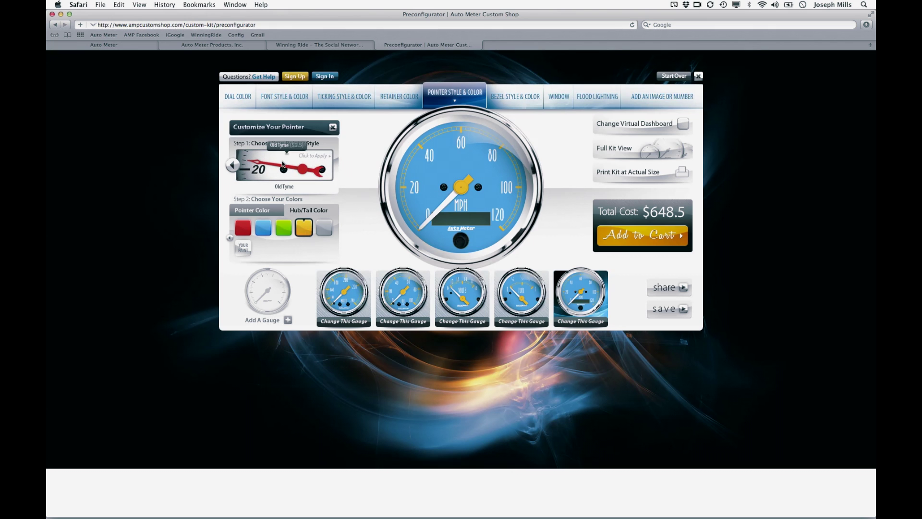
left_click(283, 164)
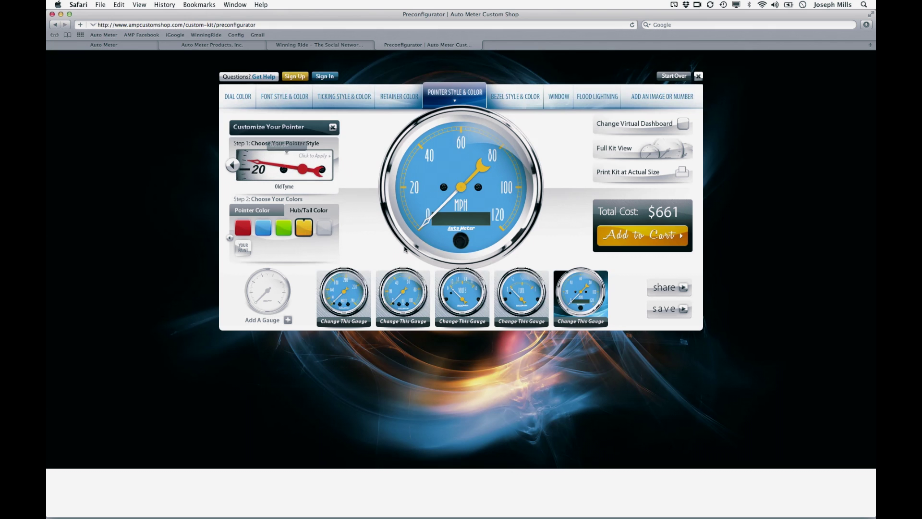
left_click(400, 291)
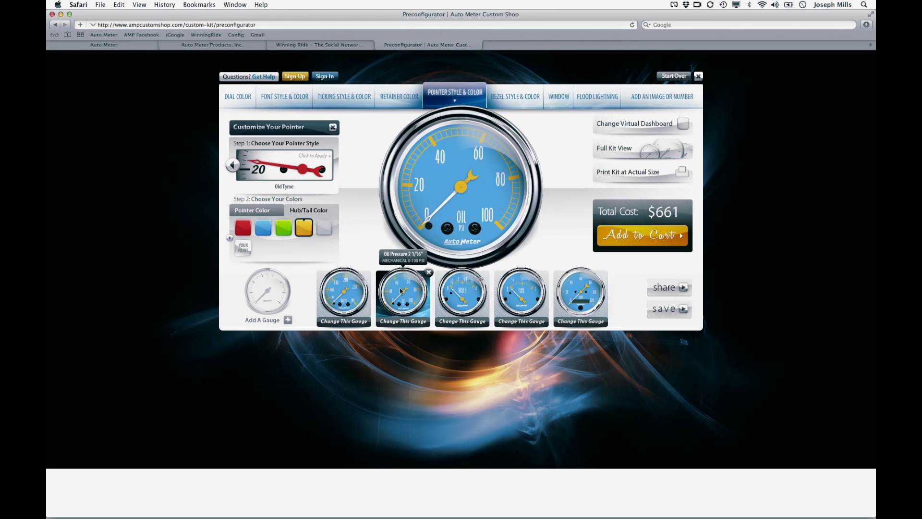
left_click(461, 291)
left_click(572, 299)
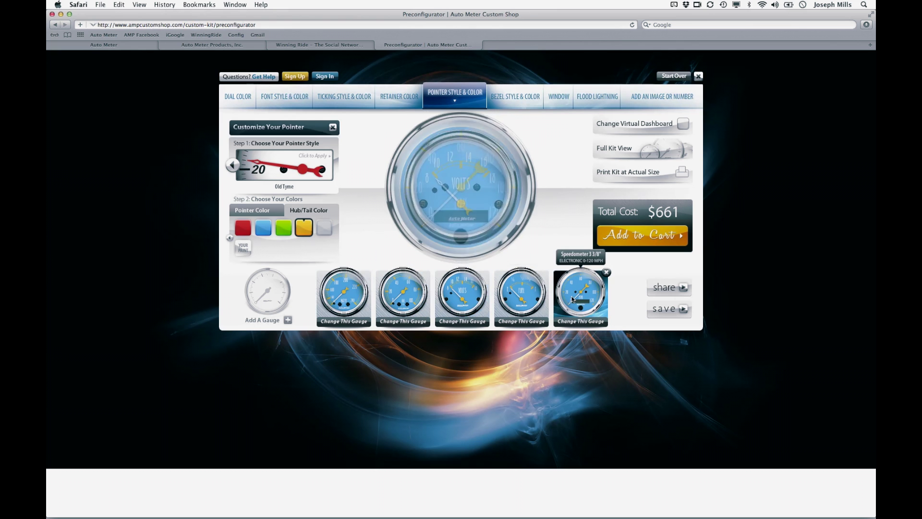
Try the dark finish on the Street Rod Bezel and apply the Super Bezel in the bright chrome-look finish.
left_click(513, 95)
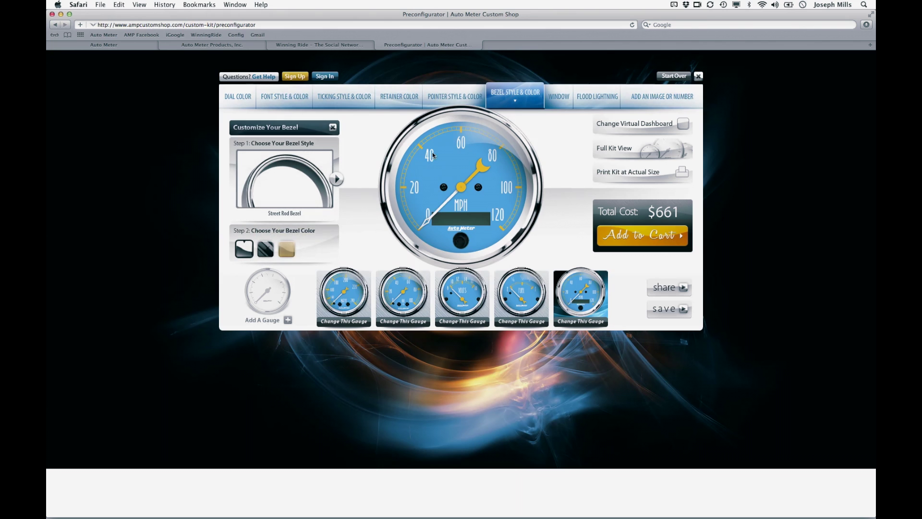
left_click(266, 246)
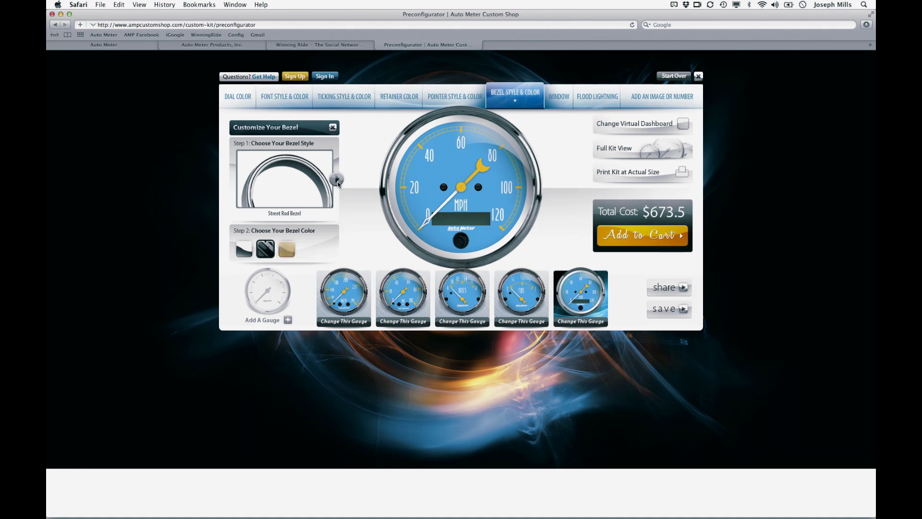
left_click(337, 180)
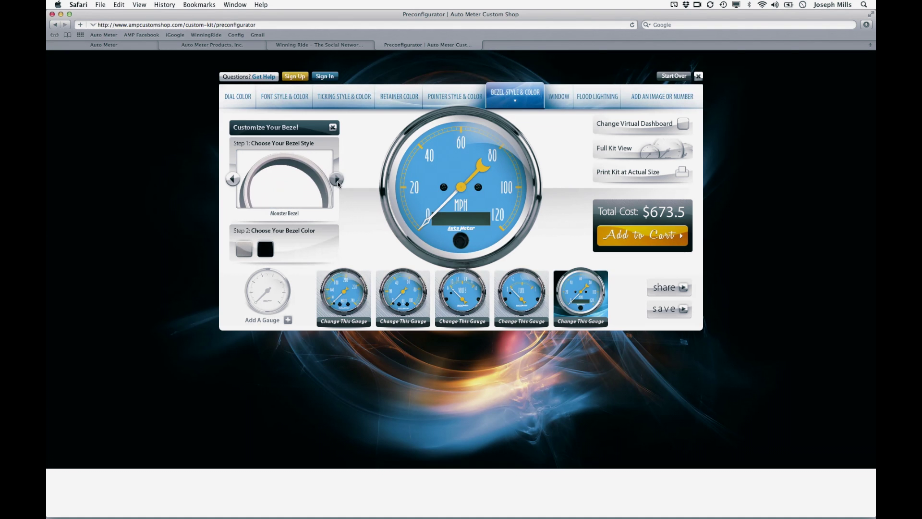
left_click(337, 180)
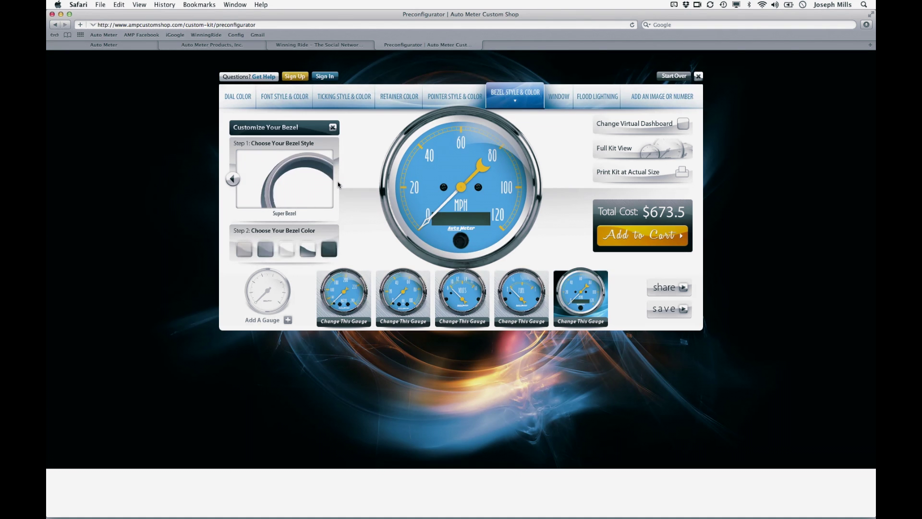
left_click(306, 252)
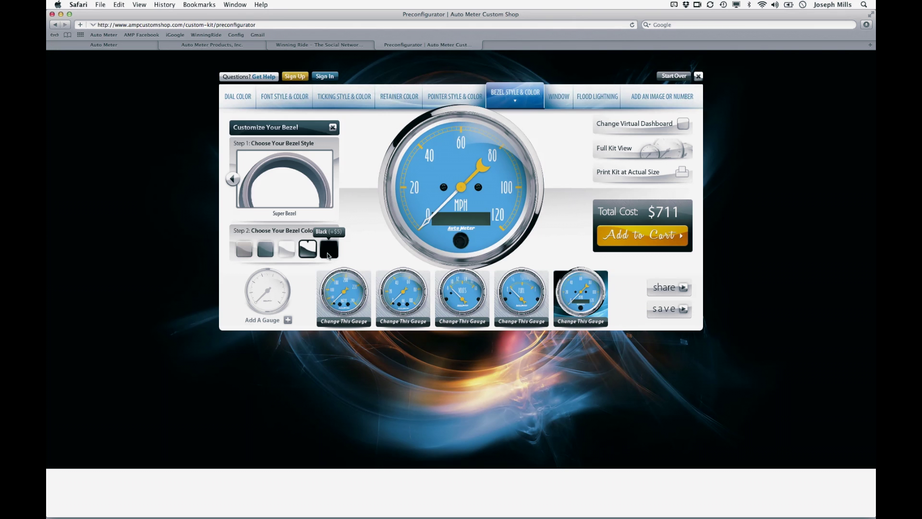
Set the gauges' window style to Flat Window.
left_click(558, 96)
left_click(336, 179)
left_click(296, 185)
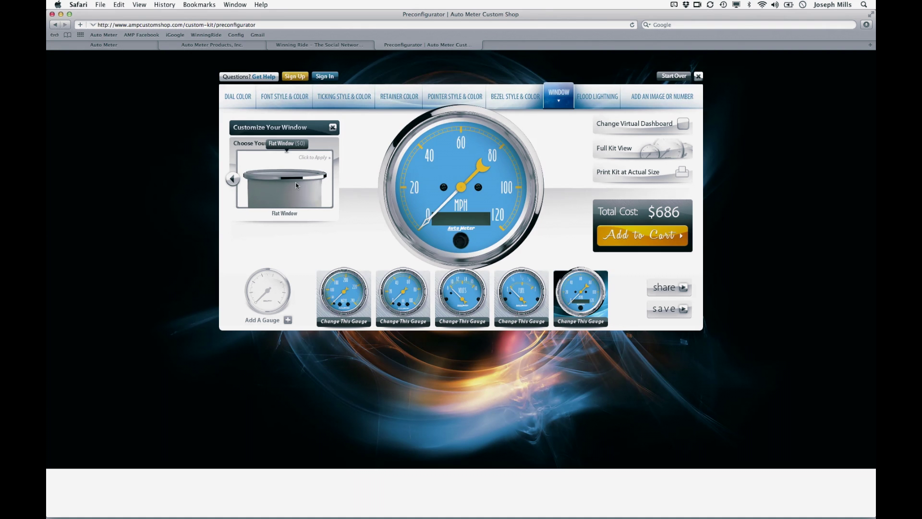
Change the gauges' window style to Domed Window.
left_click(232, 178)
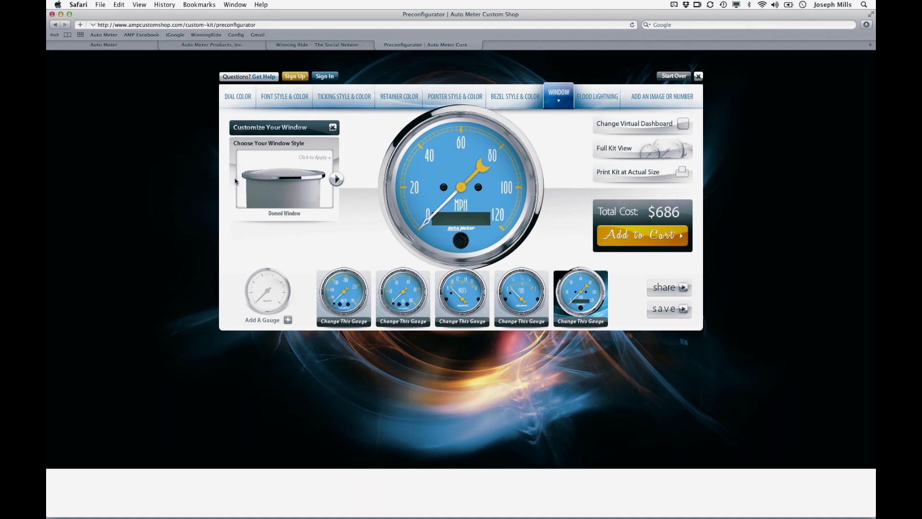
left_click(277, 185)
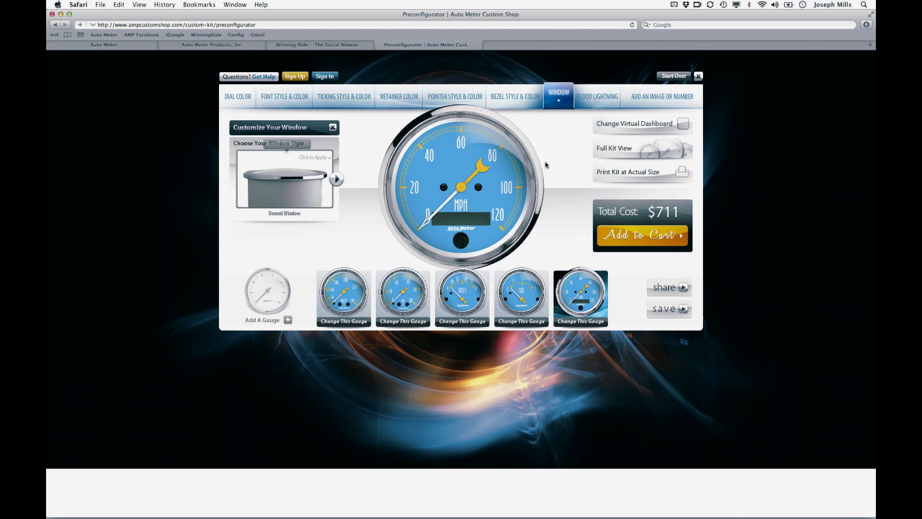
Turn on the flood lighting visualizer and try LED - White and LED - Blue flood lighting on the gauges.
left_click(599, 98)
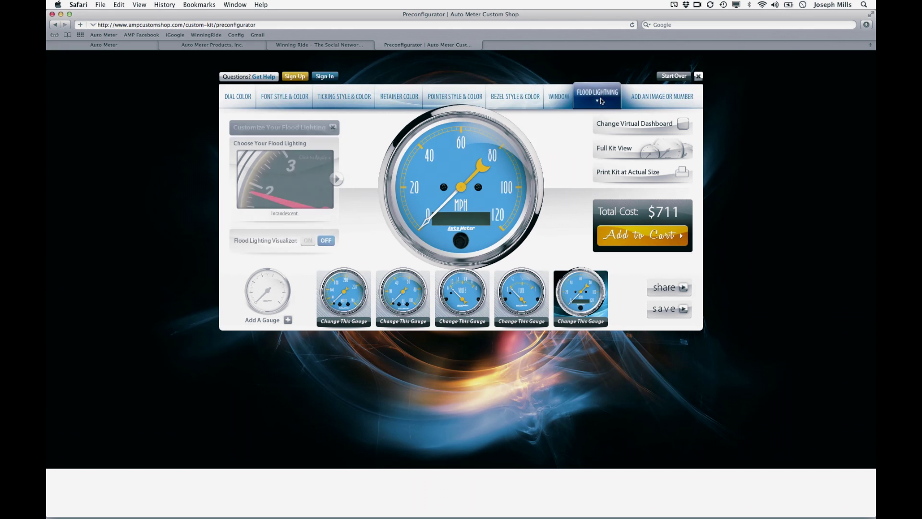
left_click(306, 241)
left_click(337, 178)
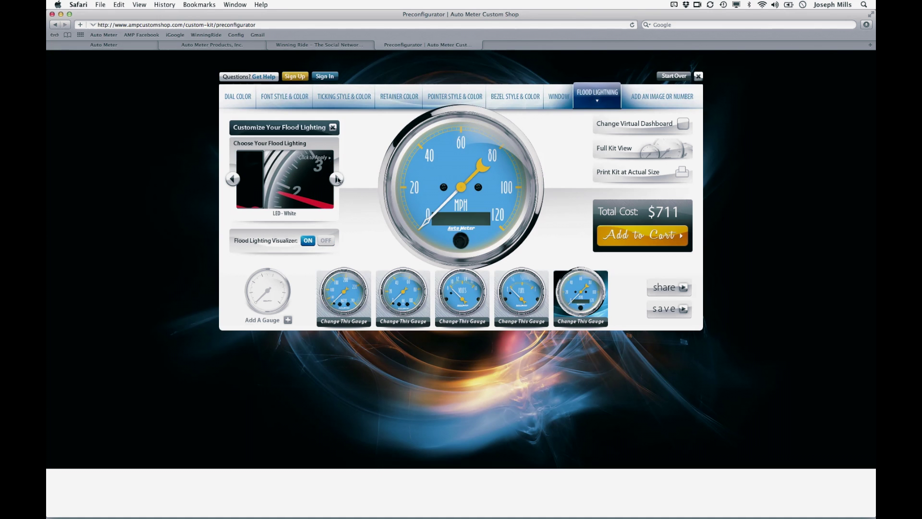
left_click(306, 183)
left_click(336, 179)
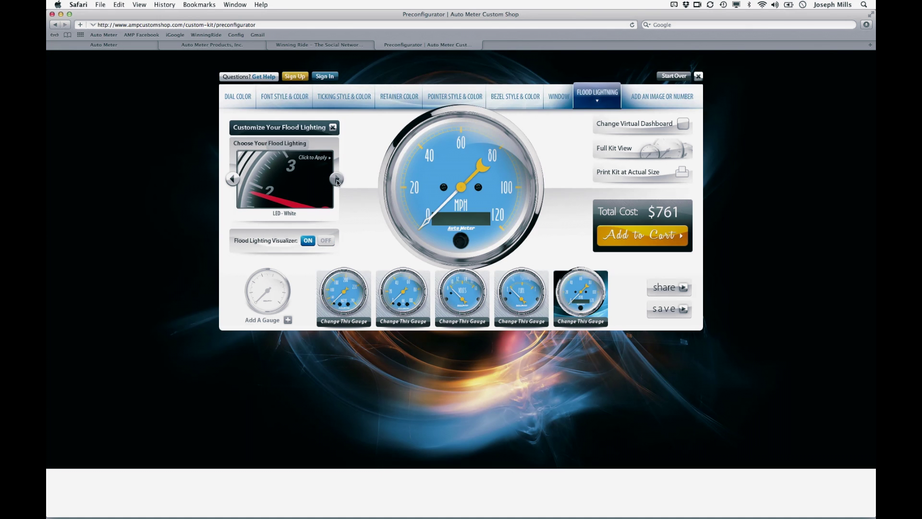
left_click(293, 179)
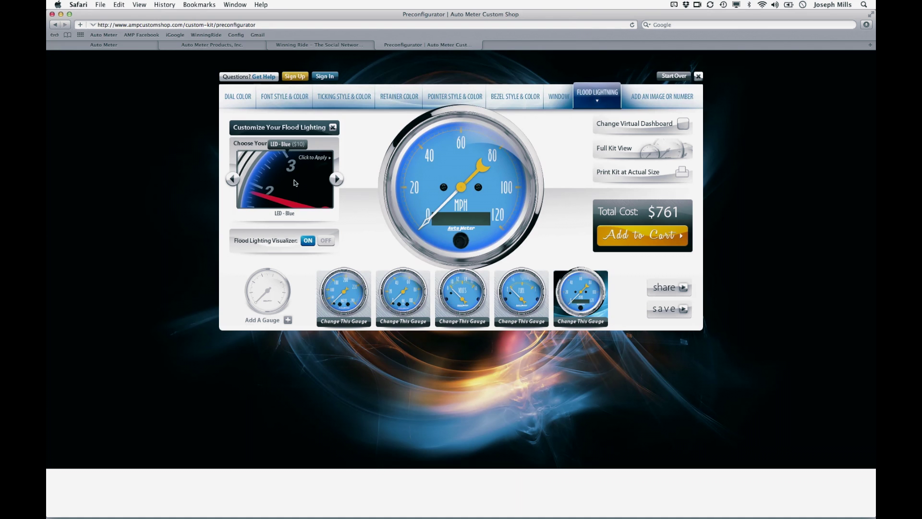
Set the flood lighting to Incandescent and turn off the flood lighting visualizer.
left_click(233, 178)
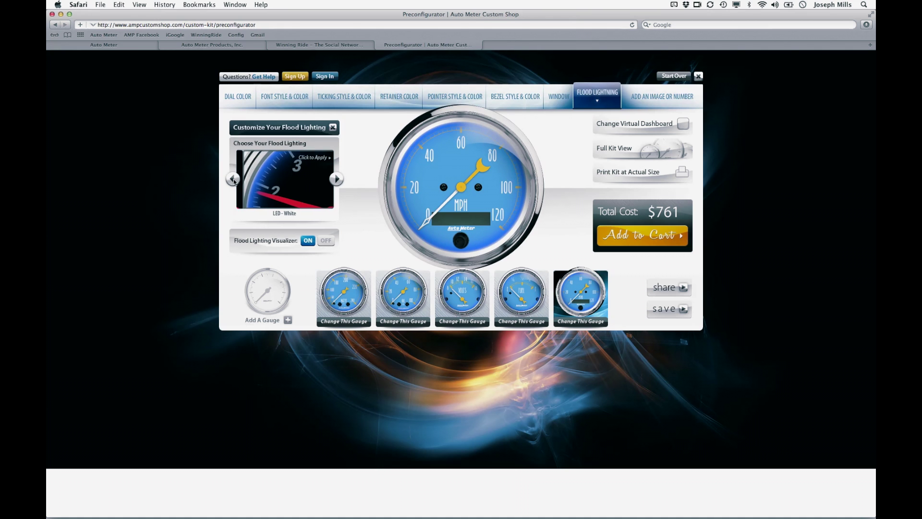
left_click(233, 179)
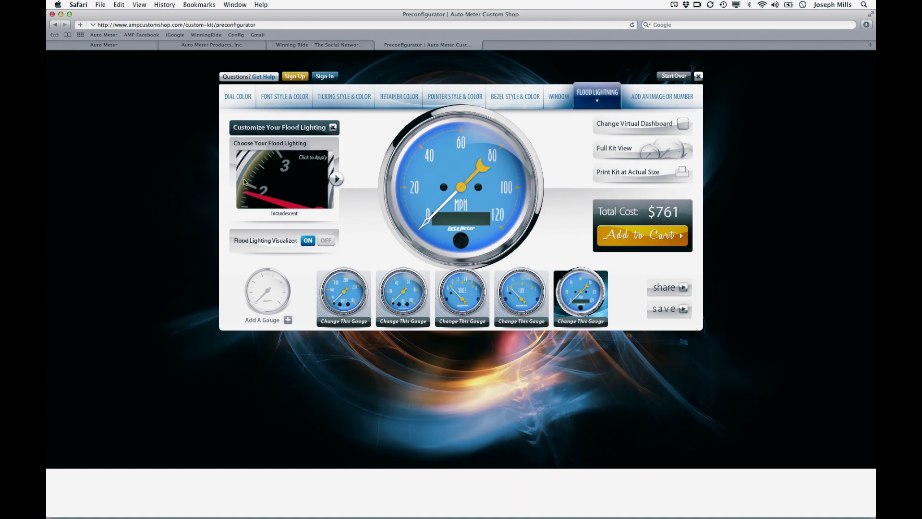
left_click(288, 181)
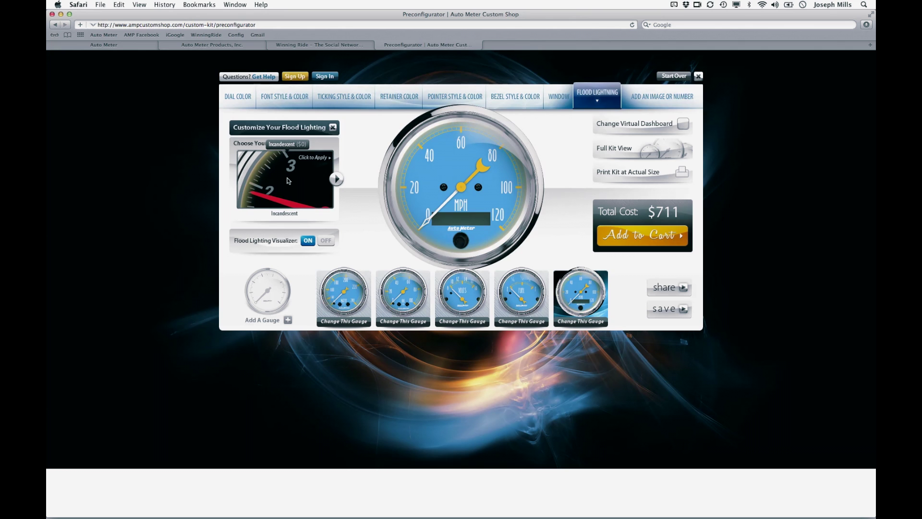
left_click(326, 241)
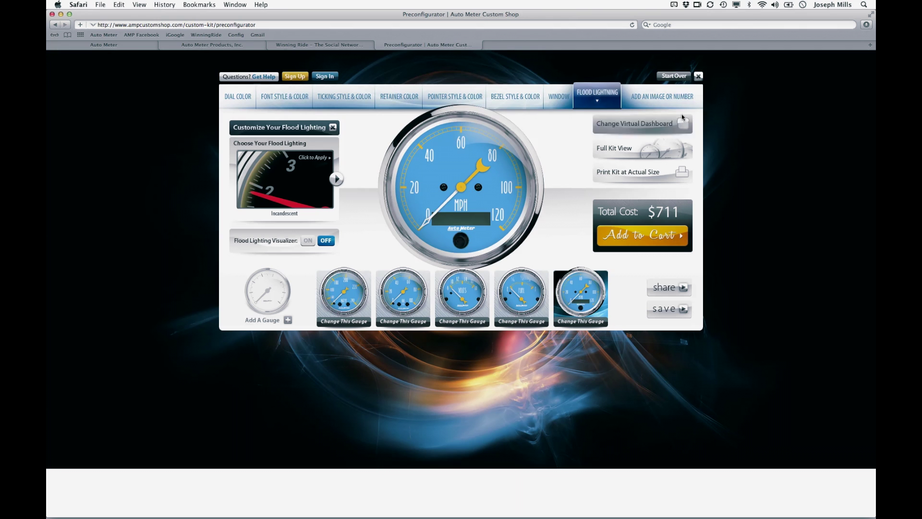
Add the number 42 to the speedometer dial in the wide block number style, colored white.
left_click(681, 99)
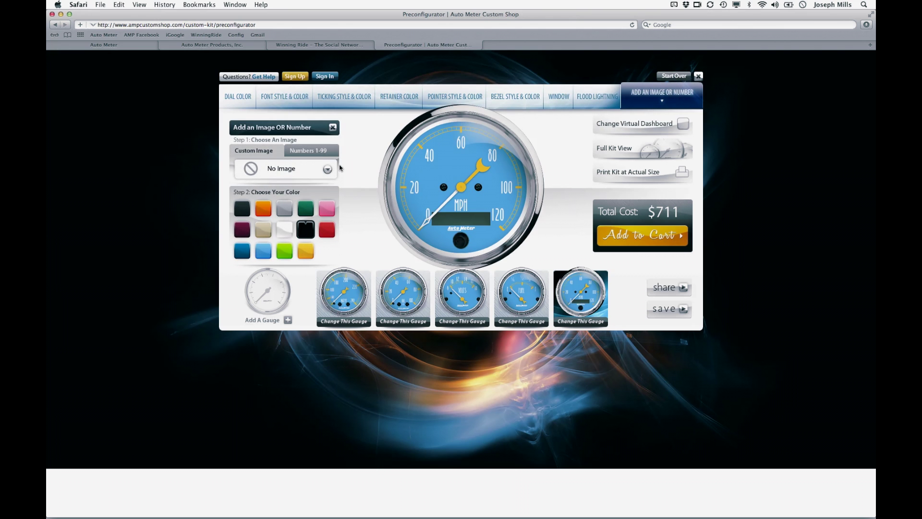
left_click(327, 152)
left_click(248, 171)
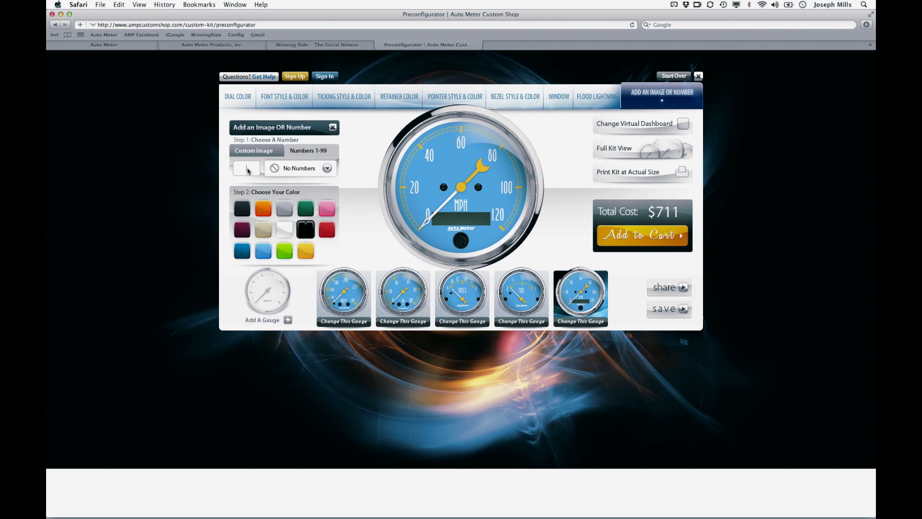
left_click(328, 169)
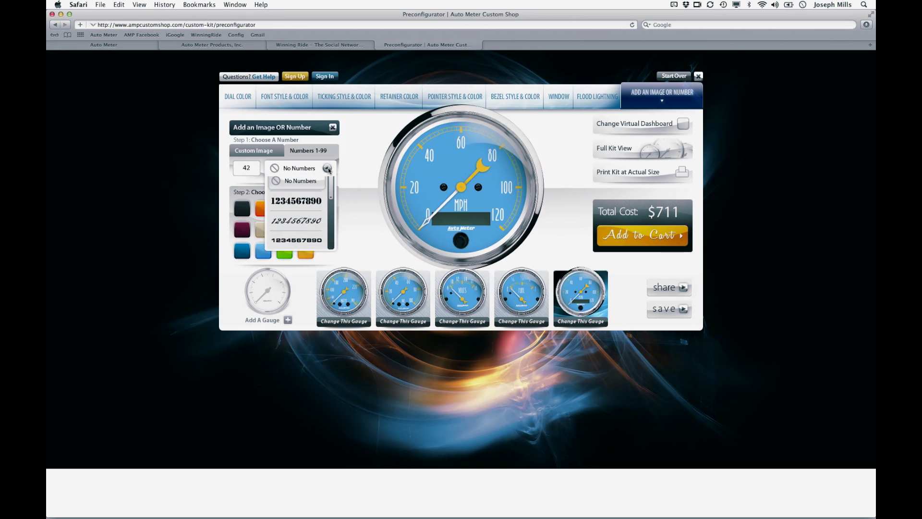
left_click(305, 247)
left_click(285, 231)
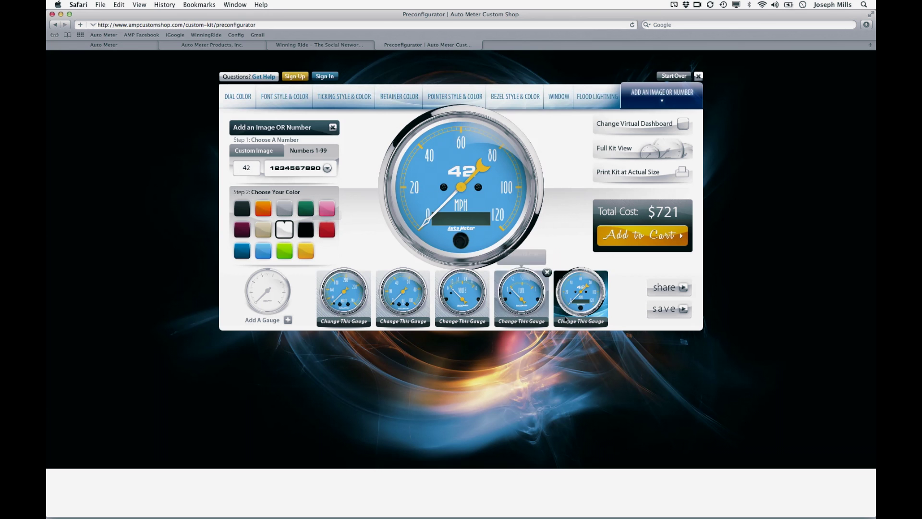
mouse_move(578, 288)
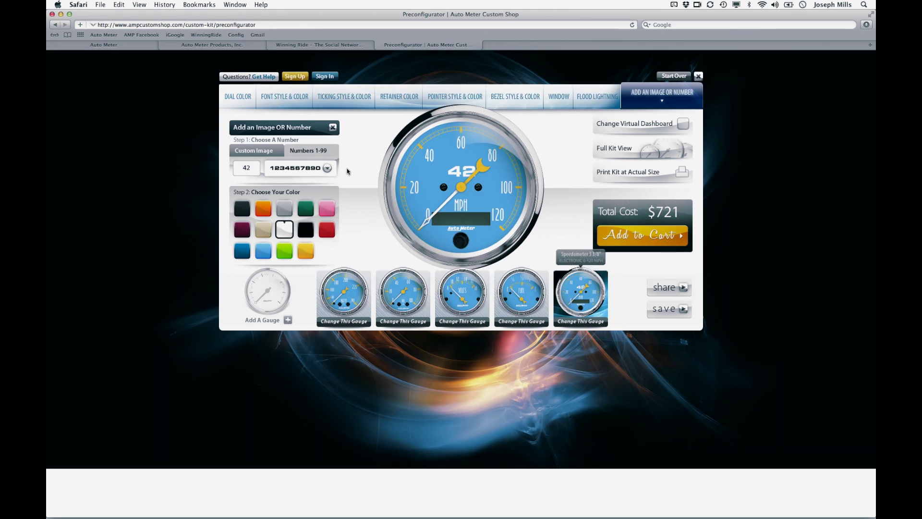
Replace the number on the speedometer with the Checkered Flag image, trying it in yellow before coloring it white.
left_click(262, 153)
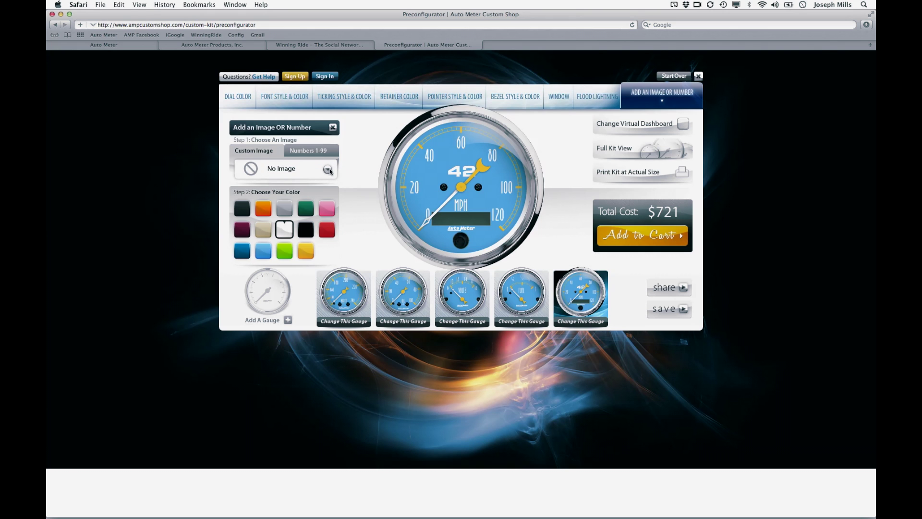
left_click(327, 170)
left_click_drag(331, 191, 330, 247)
left_click(296, 207)
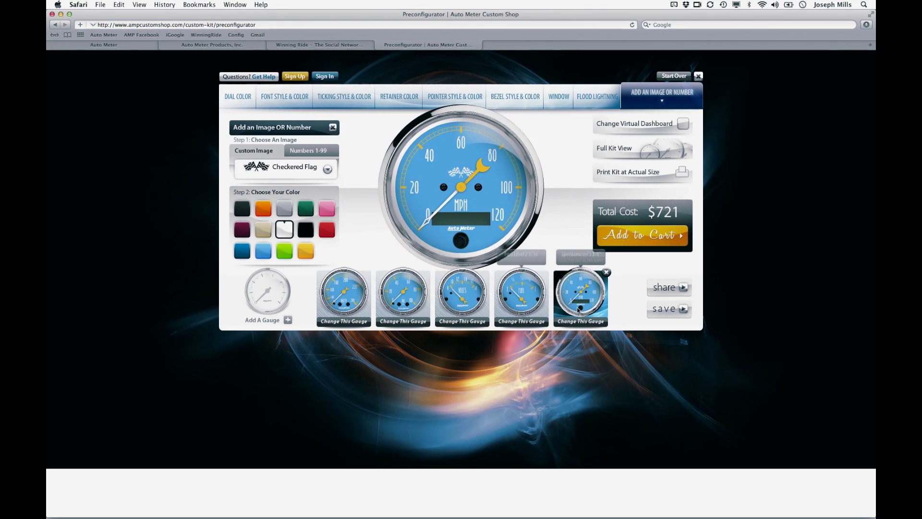
left_click(306, 257)
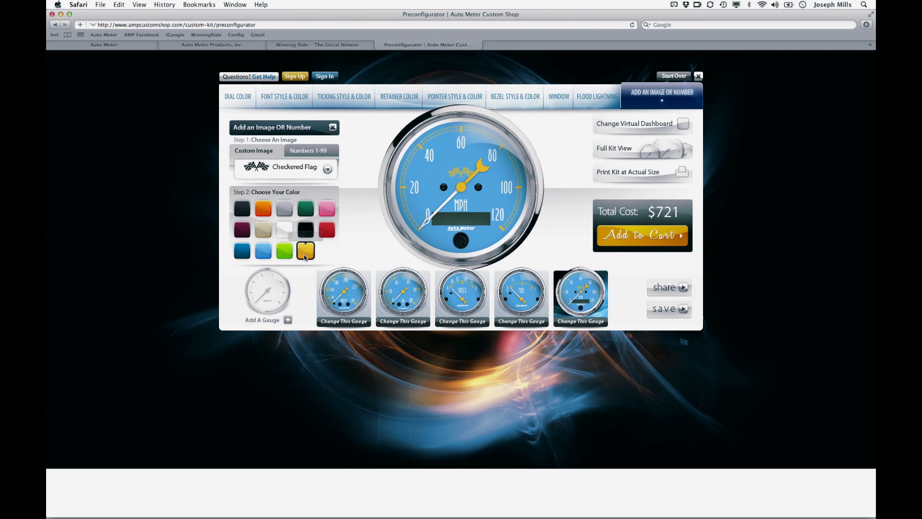
left_click(285, 233)
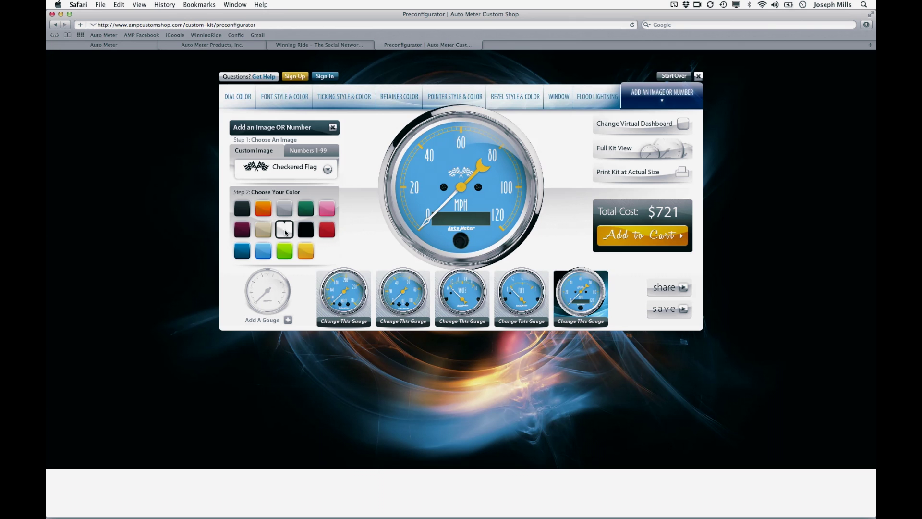
Darken the virtual dashboard's color wheel and try dark blue and dark red as solid backgrounds.
left_click(624, 124)
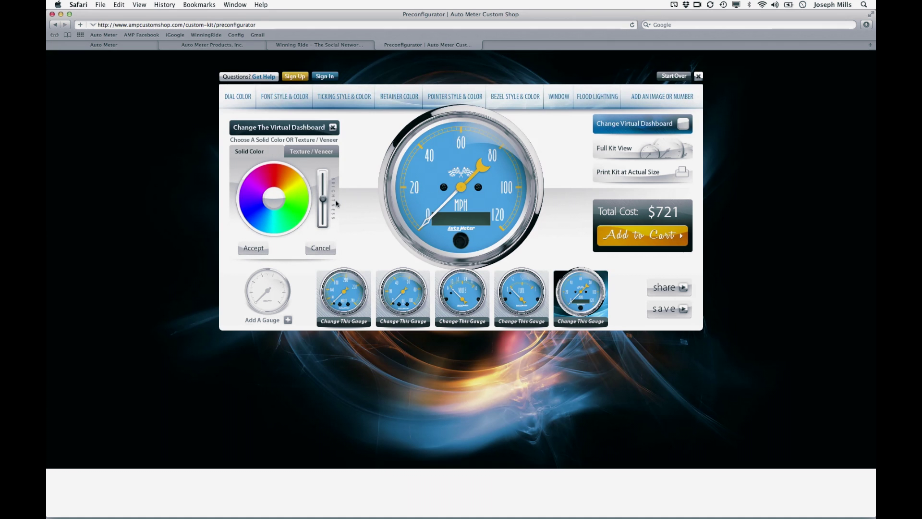
left_click_drag(322, 200, 324, 172)
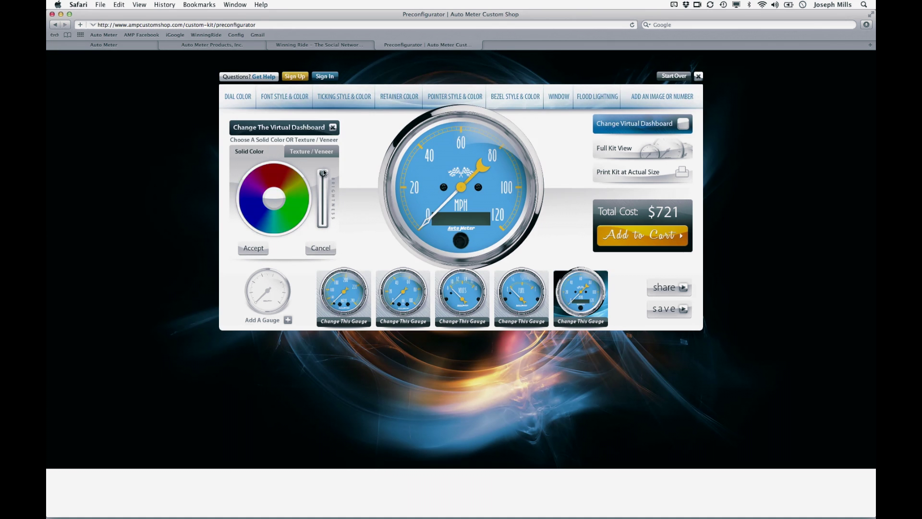
left_click(251, 208)
left_click(253, 247)
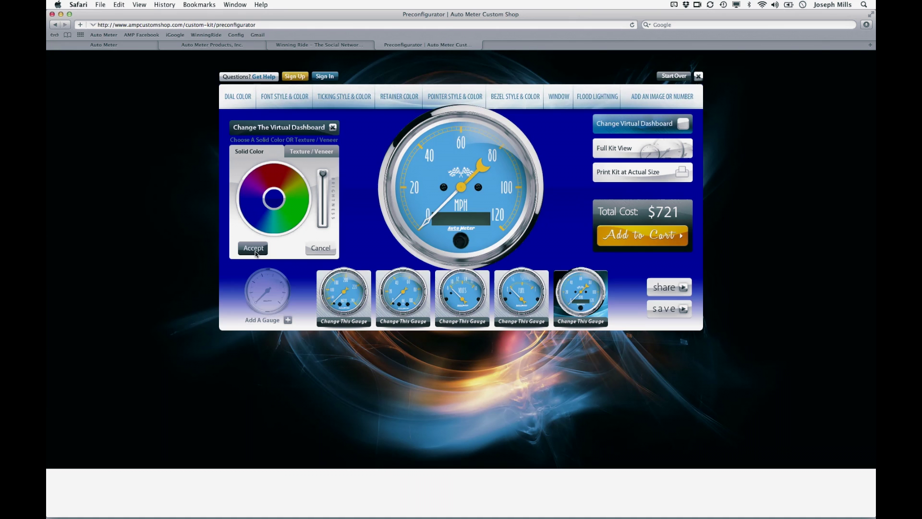
left_click(276, 175)
left_click(253, 248)
Try the swirled metal texture as the virtual dashboard background.
left_click(307, 152)
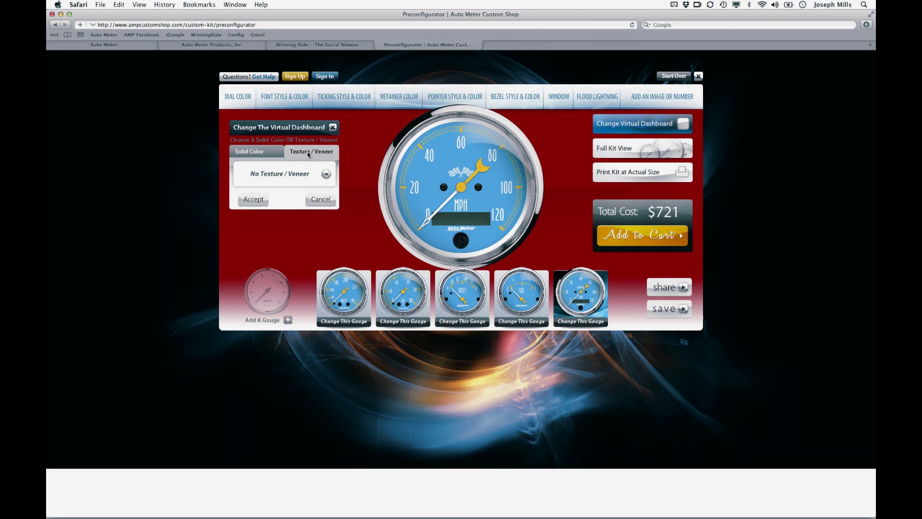
left_click(326, 174)
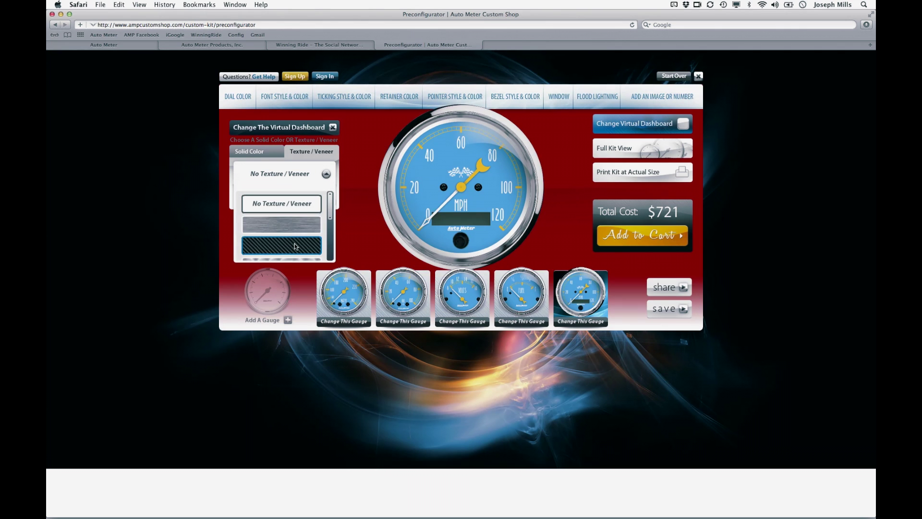
scroll(294, 243, "down", 5)
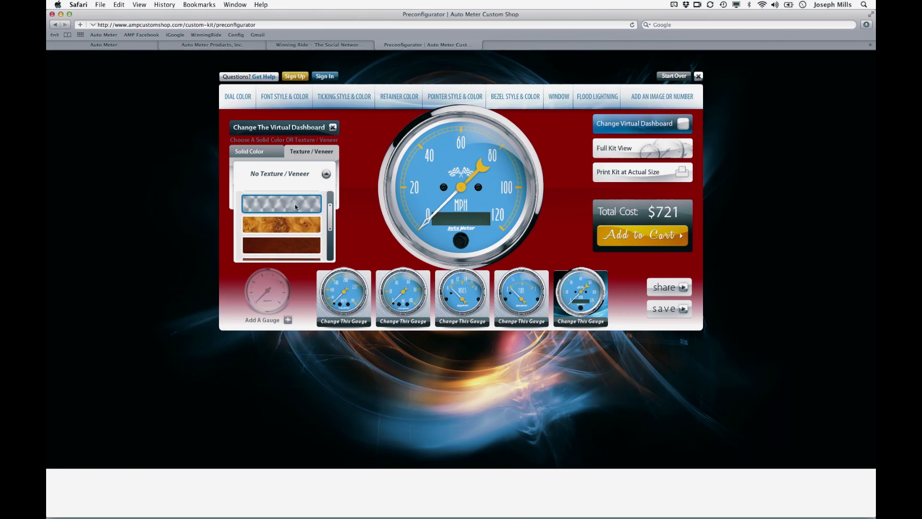
left_click(295, 207)
left_click(256, 204)
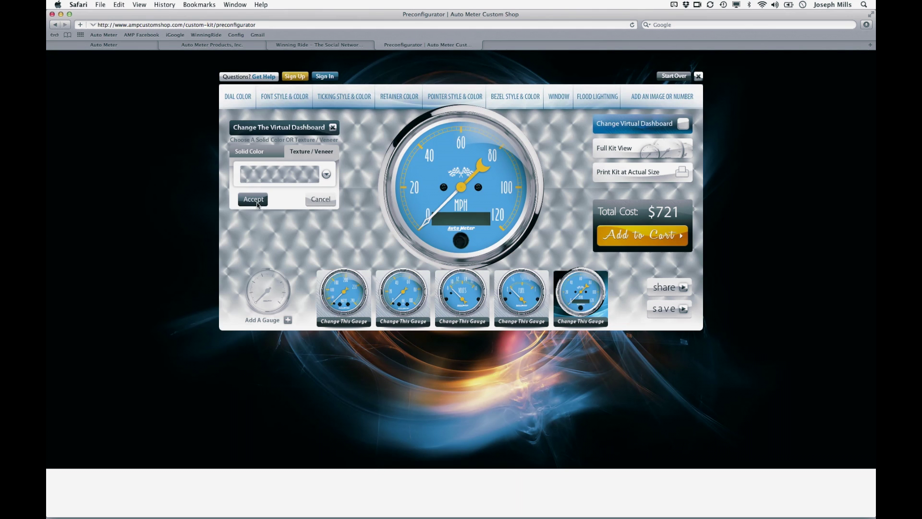
Apply the golden burl wood veneer to the virtual dashboard.
left_click(325, 175)
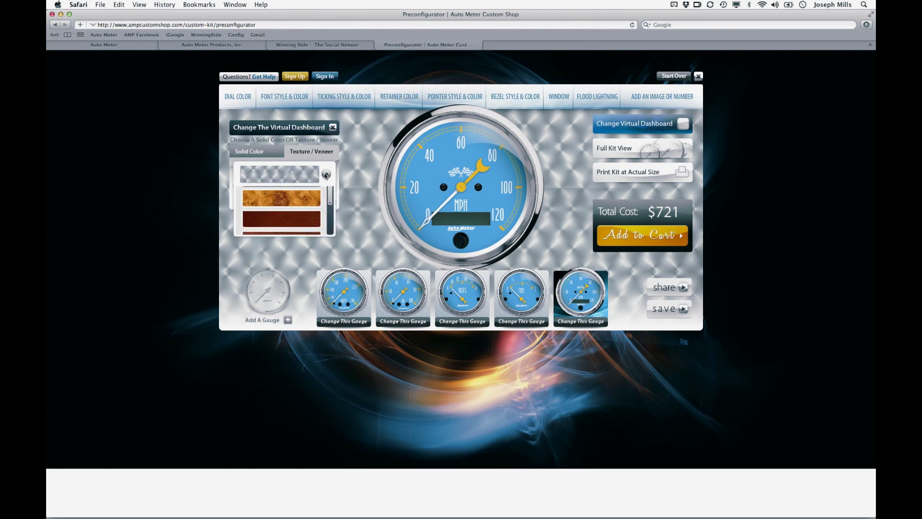
left_click(304, 222)
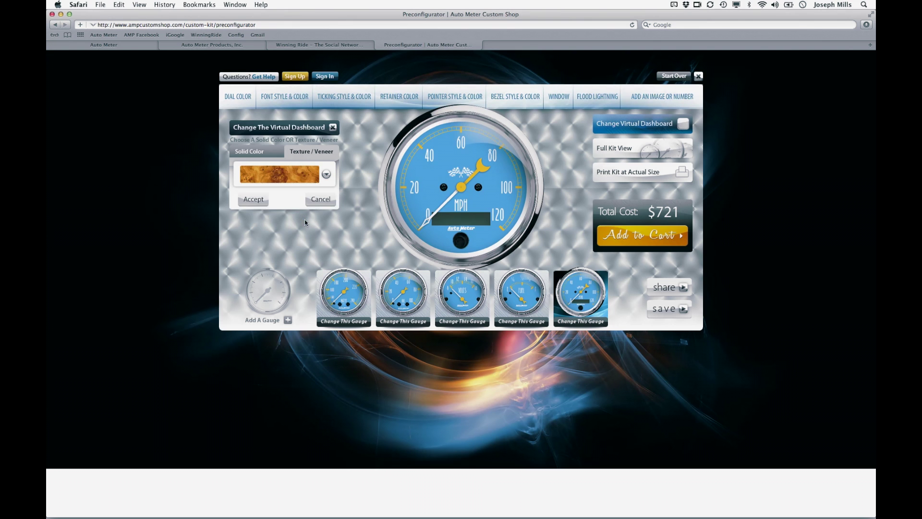
left_click(257, 202)
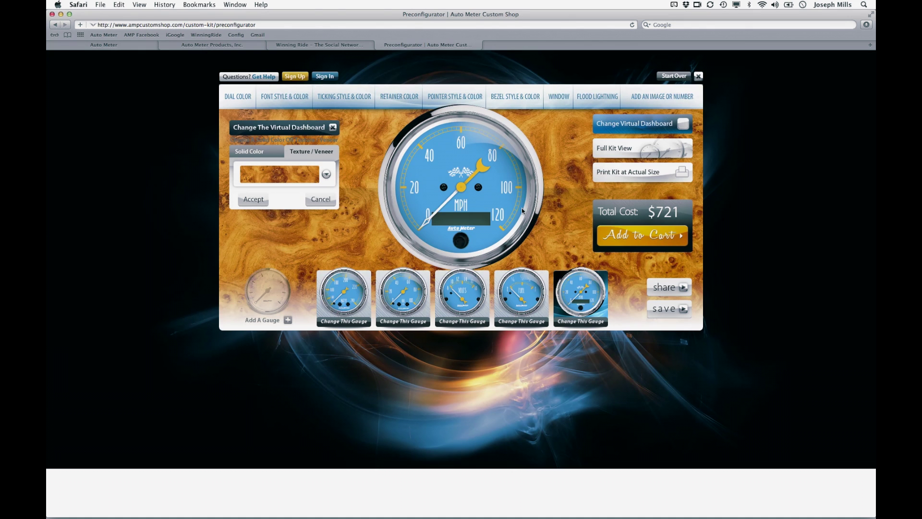
Show the full kit and arrange the gauges around a raised speedometer, with fuel and volts below, oil pressure and water temperature at its sides.
left_click(628, 150)
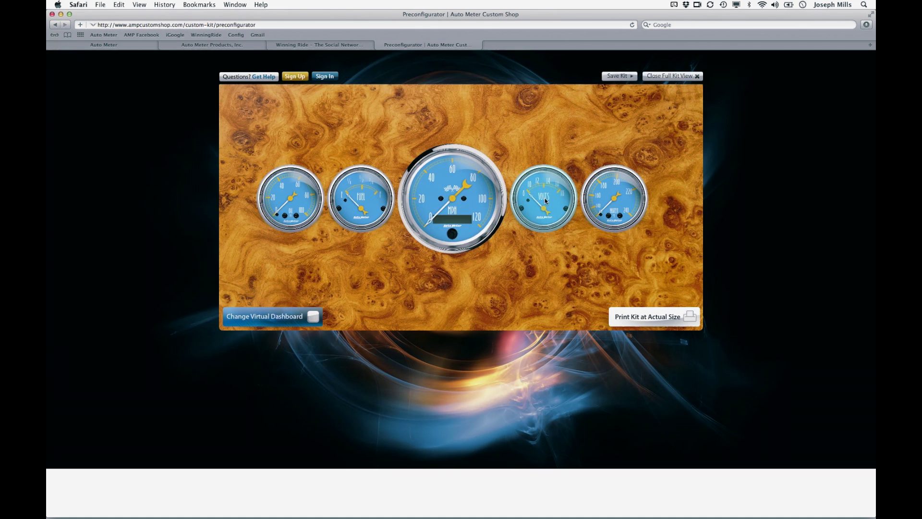
left_click_drag(488, 193, 485, 161)
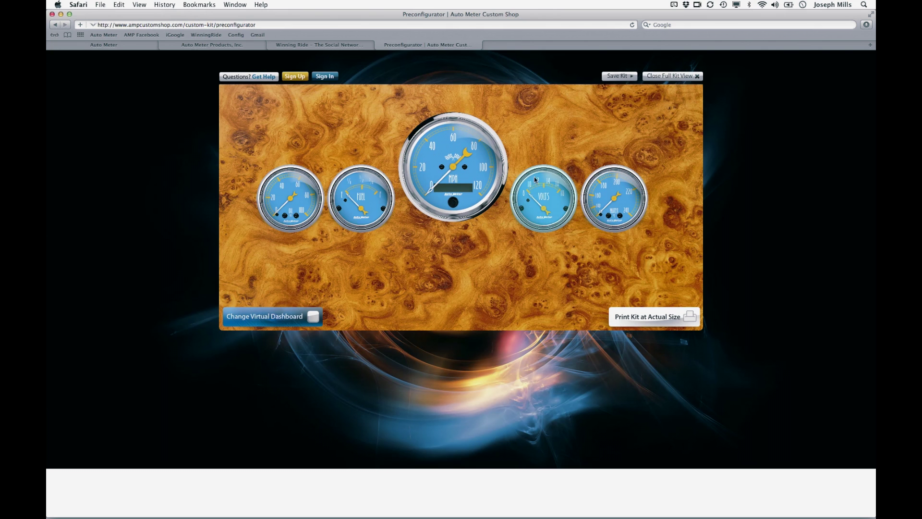
left_click_drag(542, 188, 500, 256)
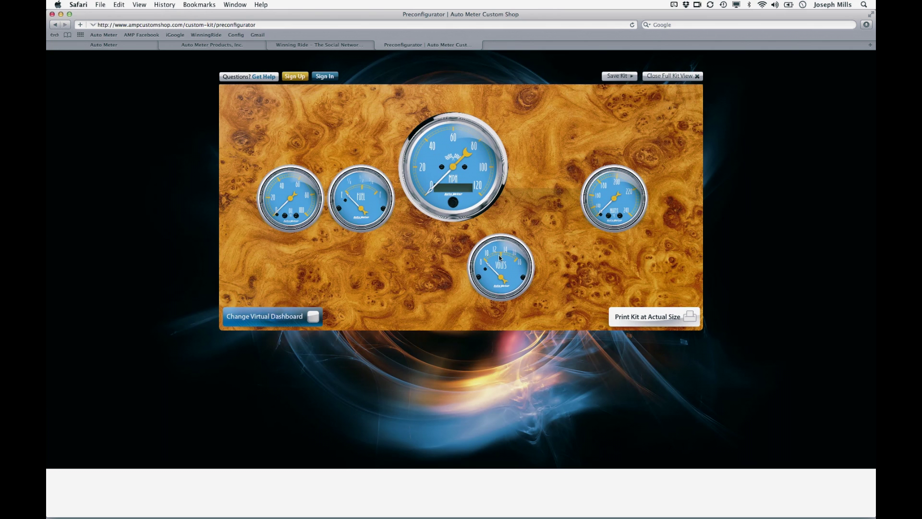
left_click_drag(579, 210, 518, 208)
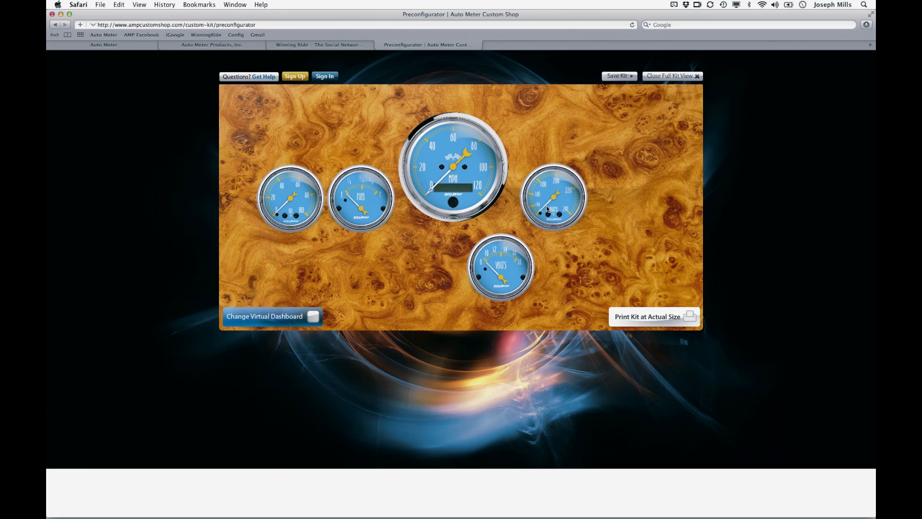
left_click_drag(368, 201, 416, 269)
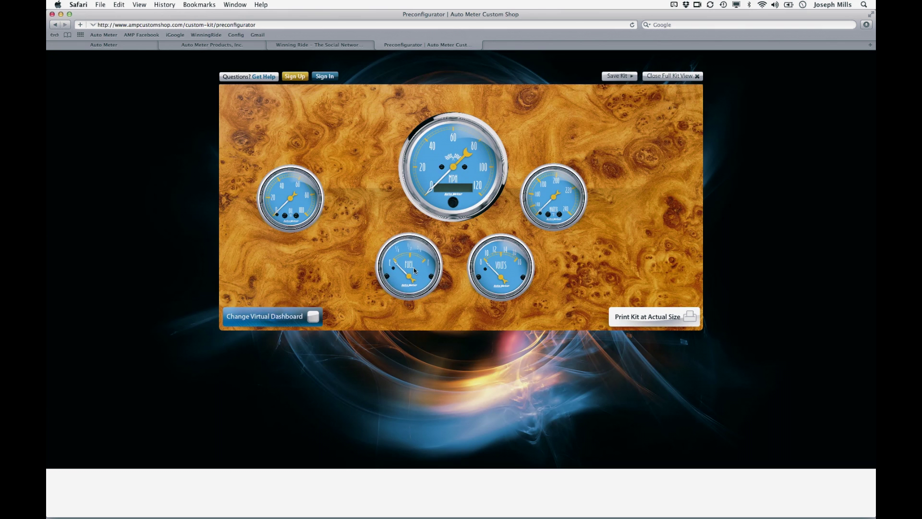
left_click_drag(281, 191, 347, 194)
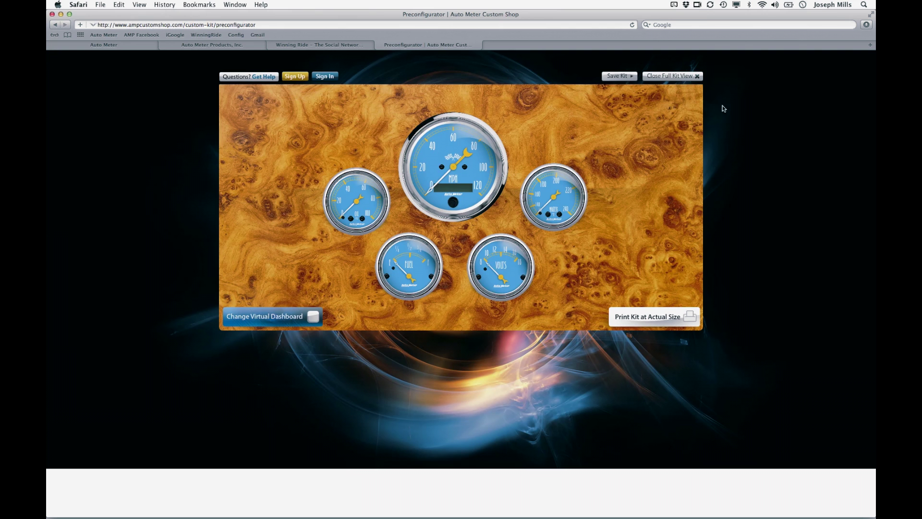
Leave the full kit view and add a 2 1/16" mechanical Boost/Vac gauge, 30 in Hg to 20 PSI, to the kit.
left_click(699, 78)
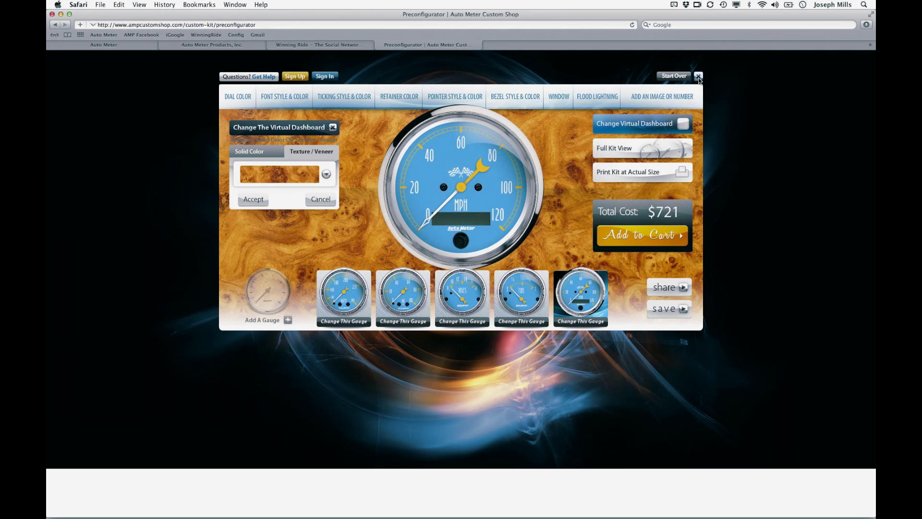
left_click(268, 295)
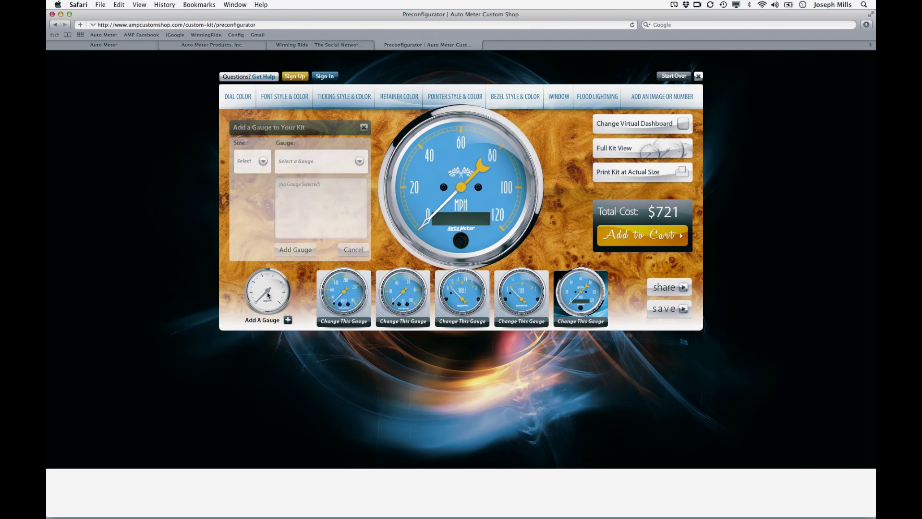
left_click(264, 161)
left_click(259, 185)
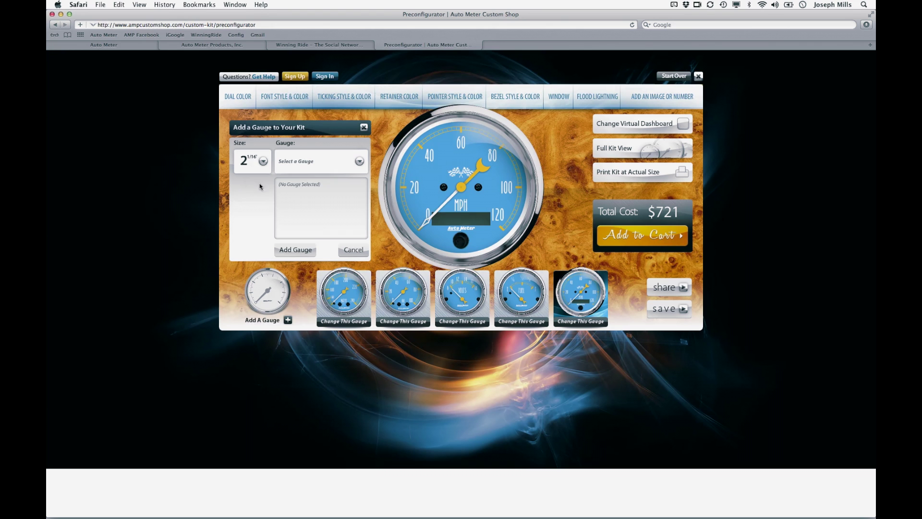
left_click(359, 162)
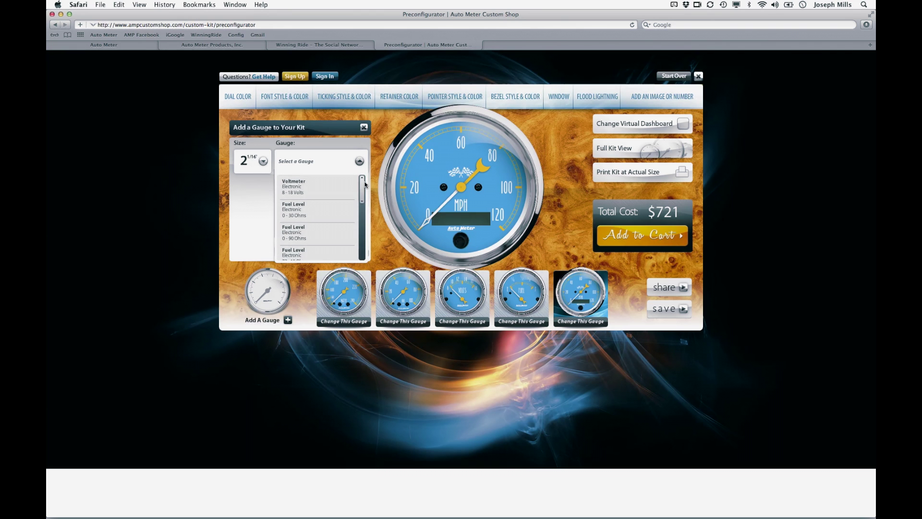
left_click_drag(361, 193, 357, 245)
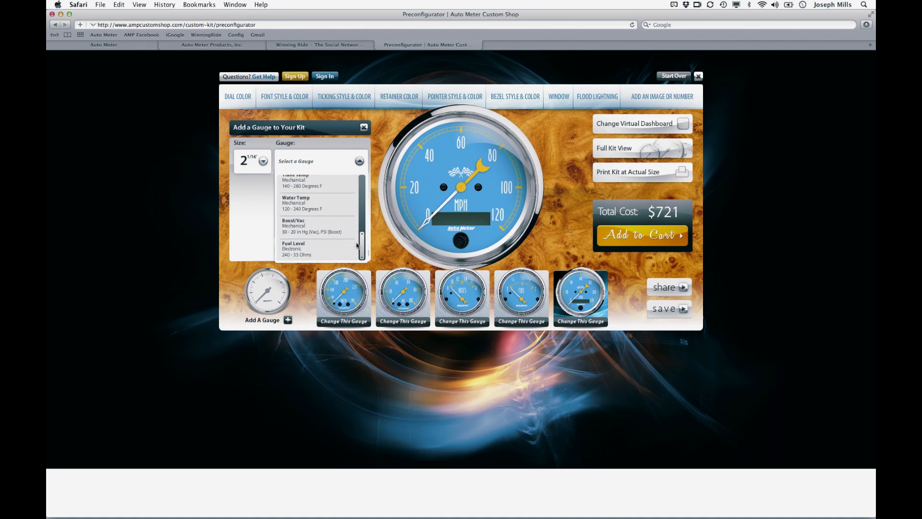
left_click(326, 228)
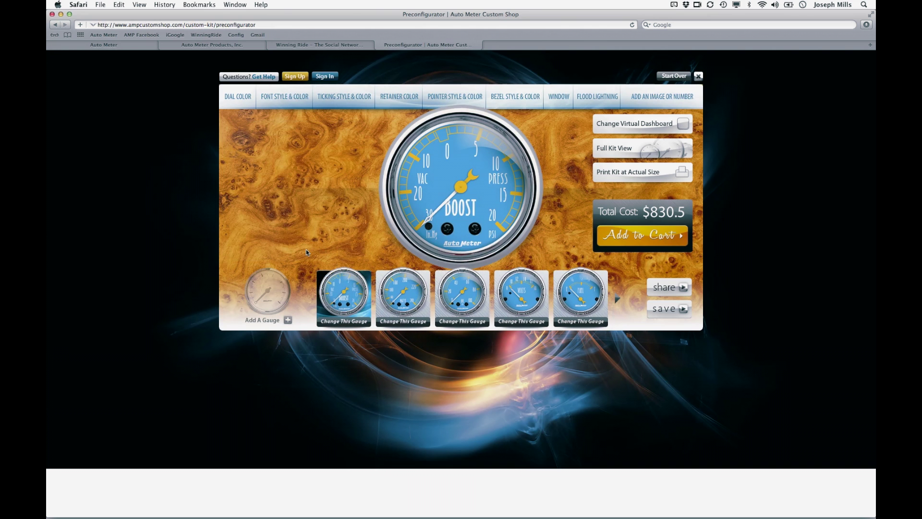
Examine the kit's water temperature, oil pressure, fuel level and speedometer gauges one after another, and return to the first set of gauges.
mouse_move(410, 295)
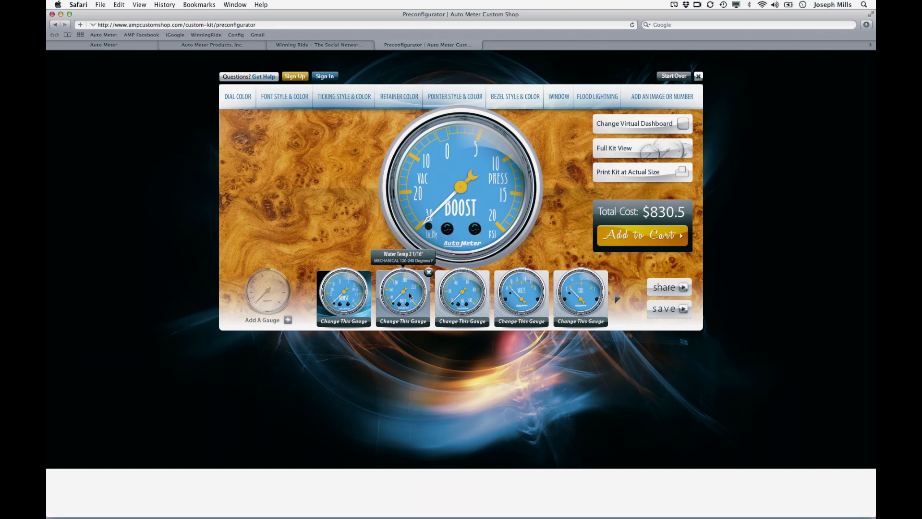
left_click(408, 293)
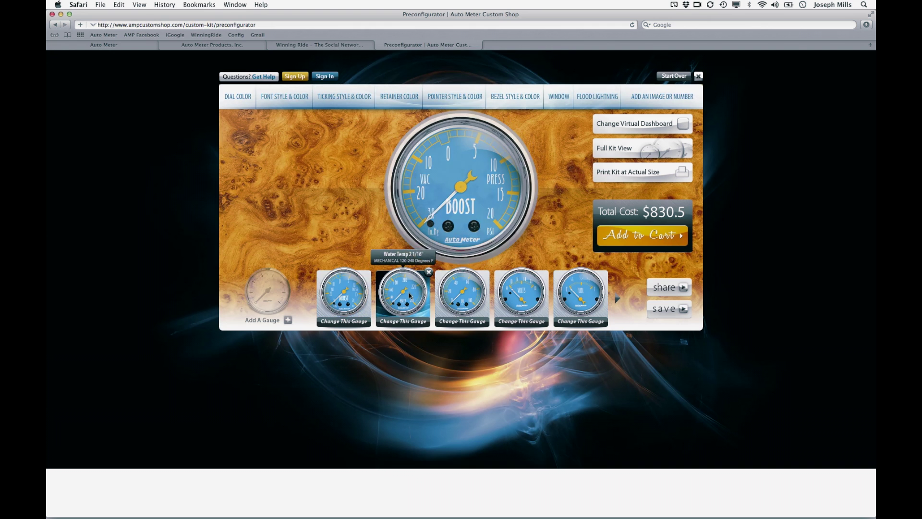
left_click(462, 293)
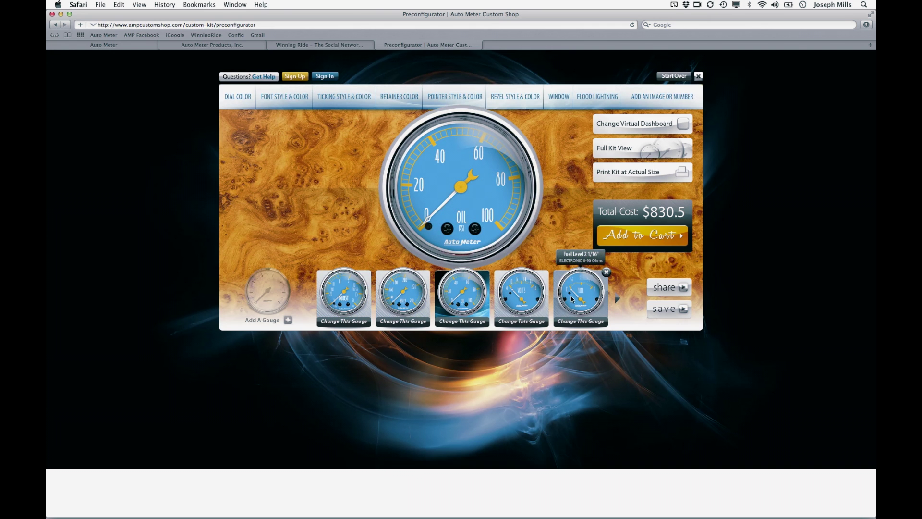
left_click(571, 296)
left_click(617, 298)
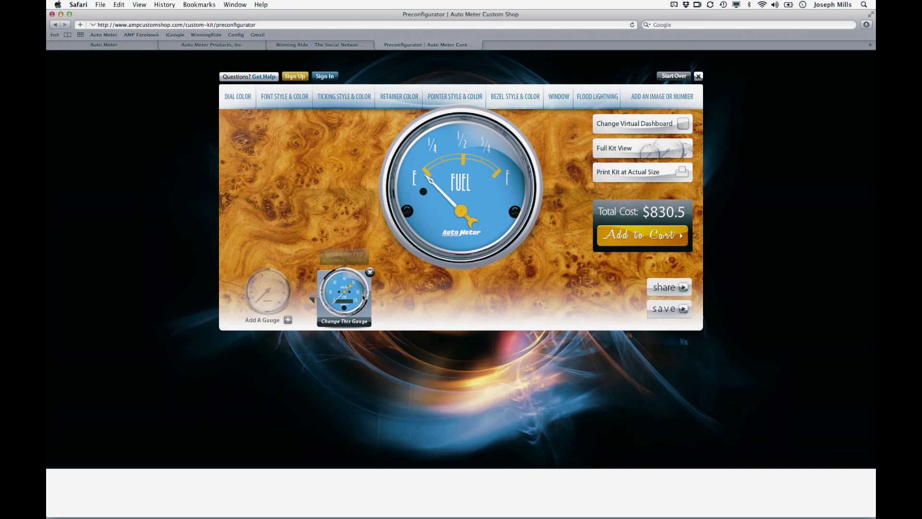
left_click(352, 297)
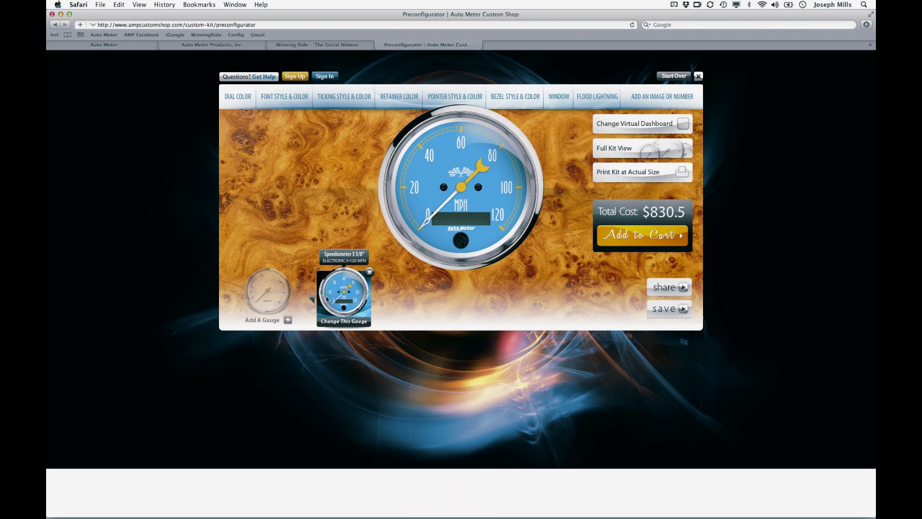
left_click(312, 299)
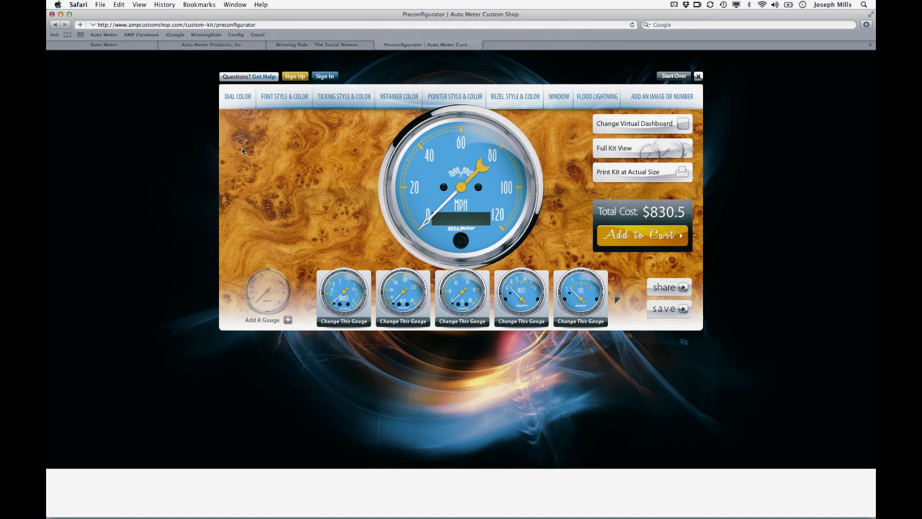
Open the dial color choices for the speedometer.
left_click(240, 100)
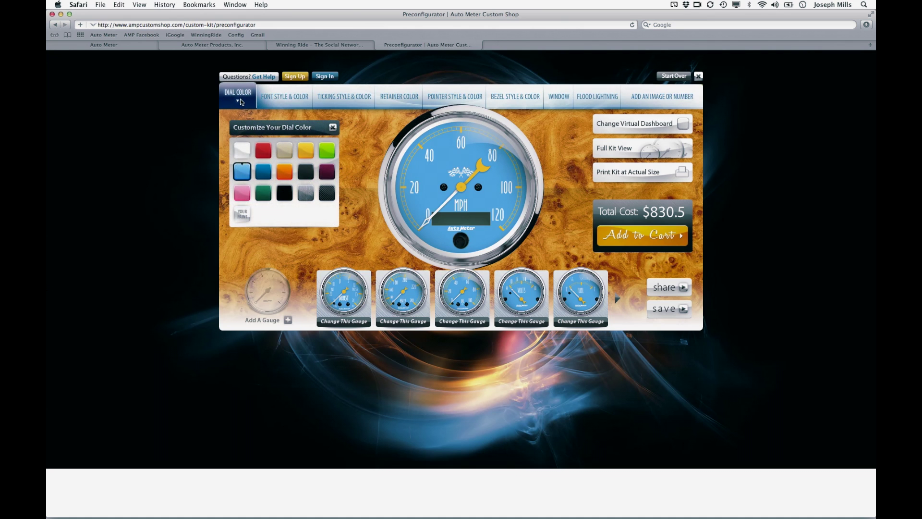